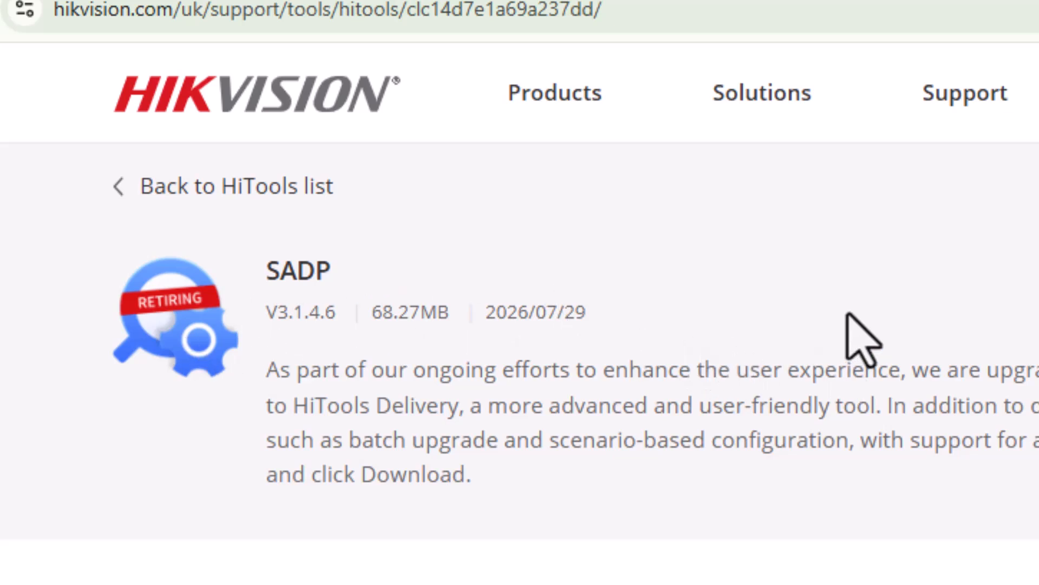
Highlight the SADP tool's 2026/07/29 release date on its retirement page
drag(580, 309, 476, 305)
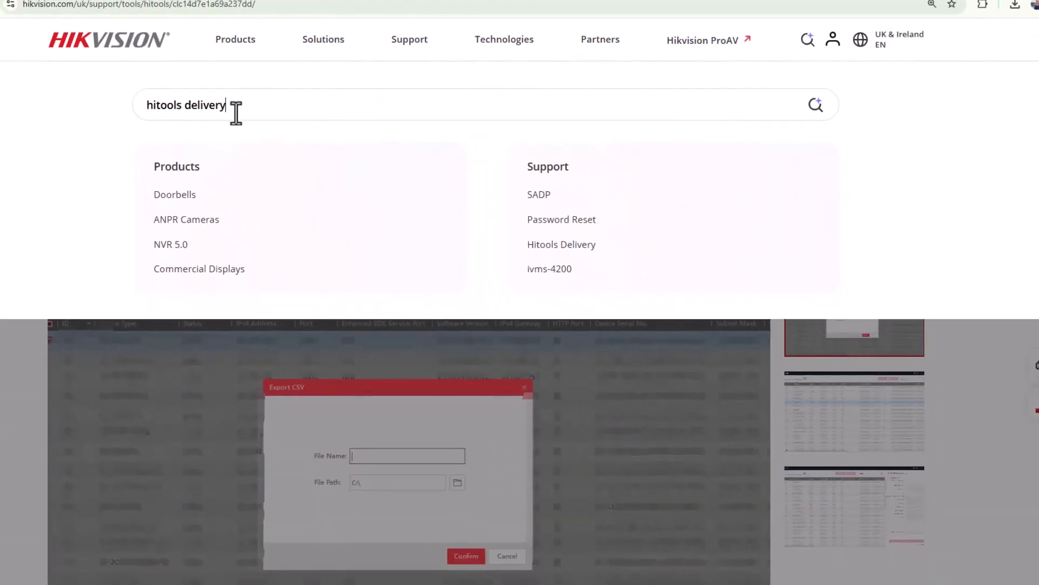
Run the site search for 'hitools delivery' and open the HiTools Delivery product page
click(817, 106)
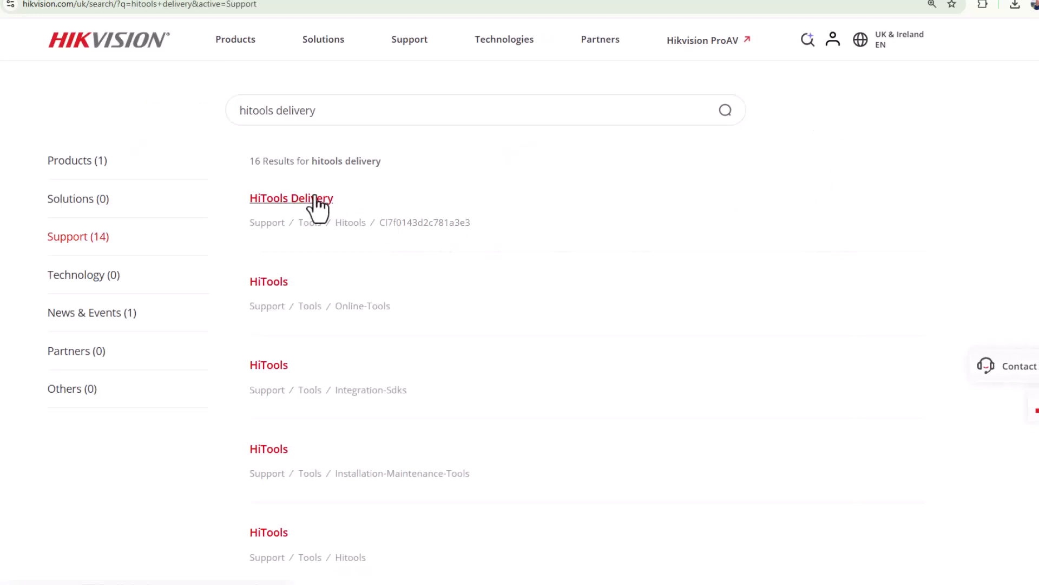
click(316, 200)
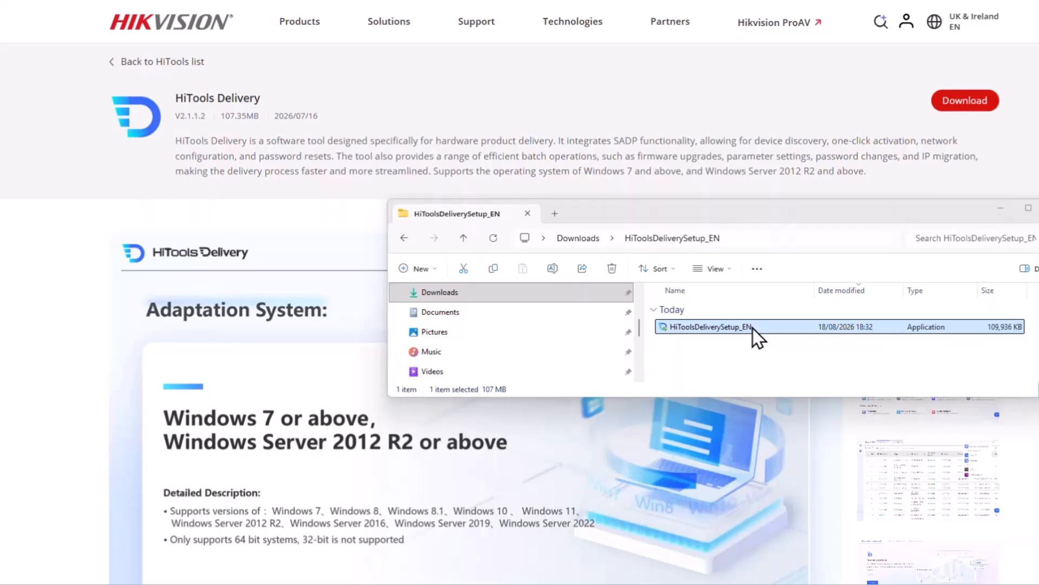
Run HiToolsDeliverySetup_EN, accept the licence, install to C:\Program Files\HiToolsDelivery\, and launch it
double_click(752, 327)
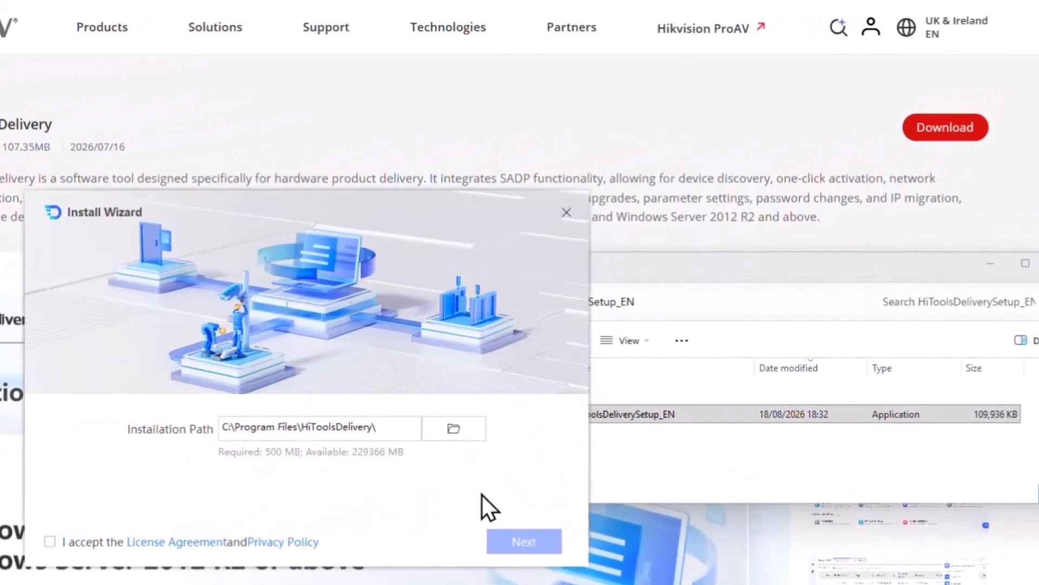
click(50, 542)
click(531, 543)
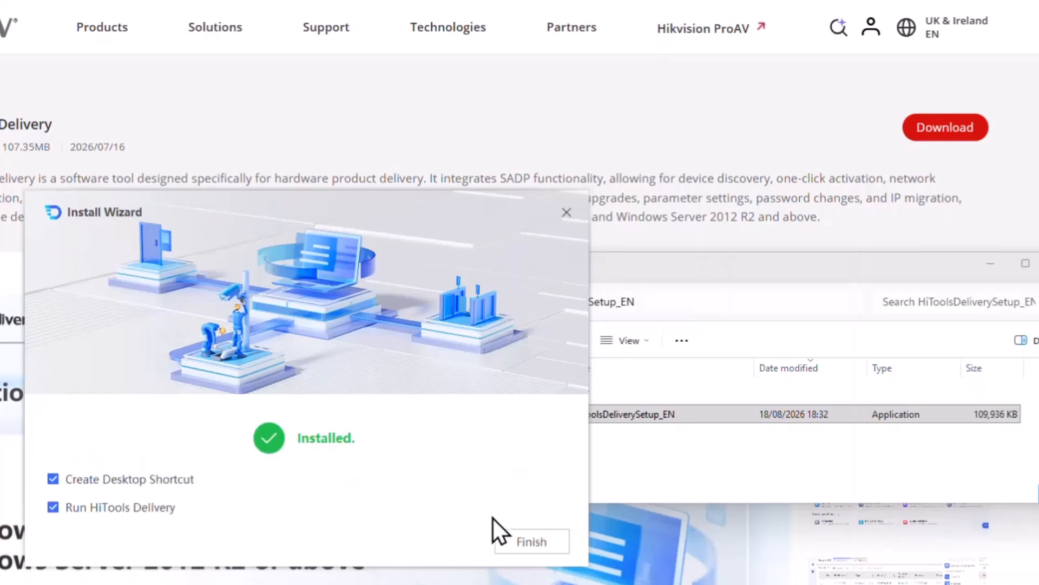
click(525, 545)
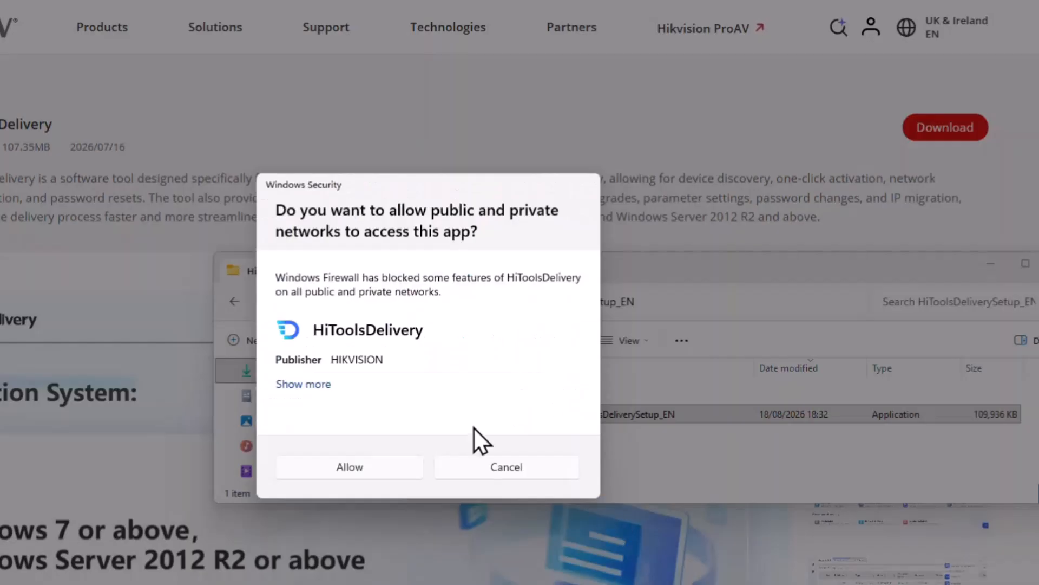
Allow both HiToolsDelivery and nginx network access through Windows Firewall
click(366, 466)
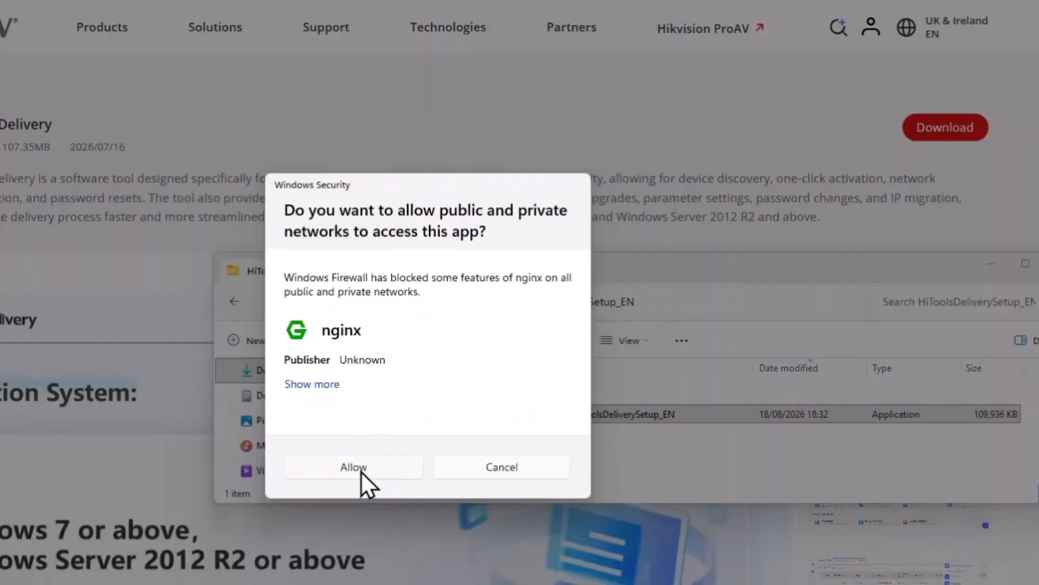
click(359, 466)
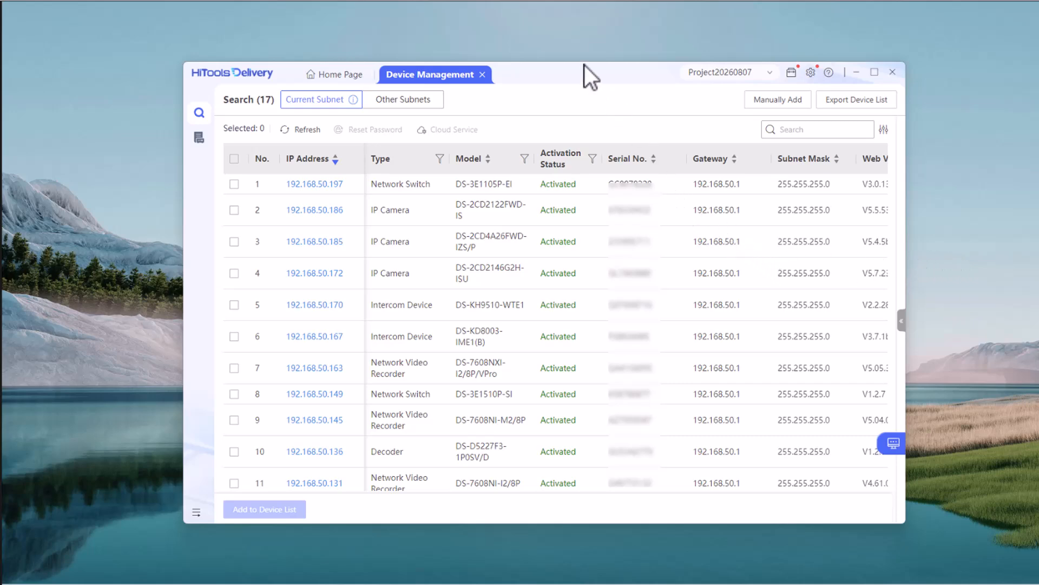
Move, enlarge and maximize the HiTools Delivery window so all columns through MAC Address show
drag(567, 77, 506, 62)
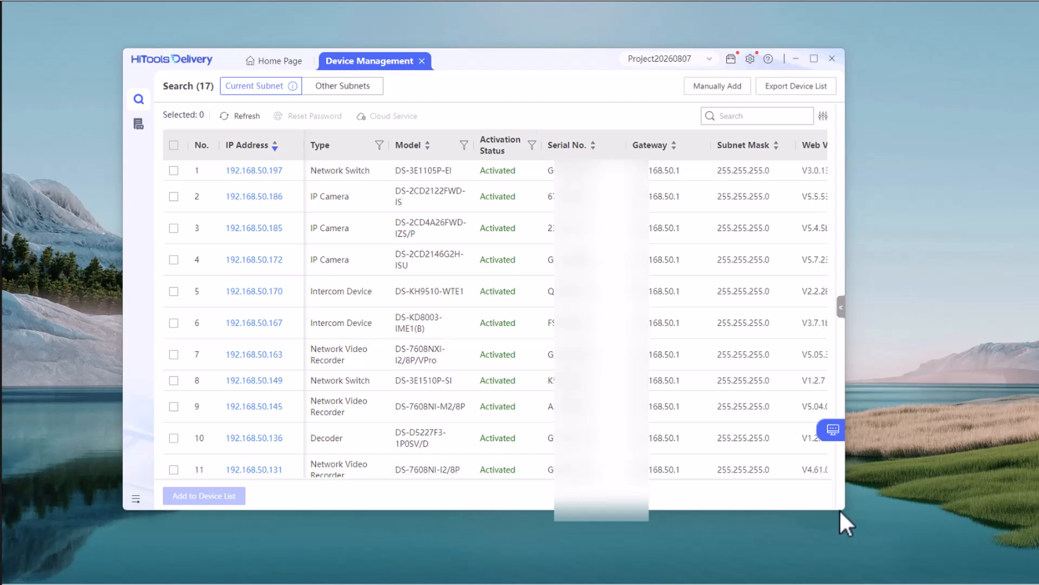
drag(844, 510, 1009, 554)
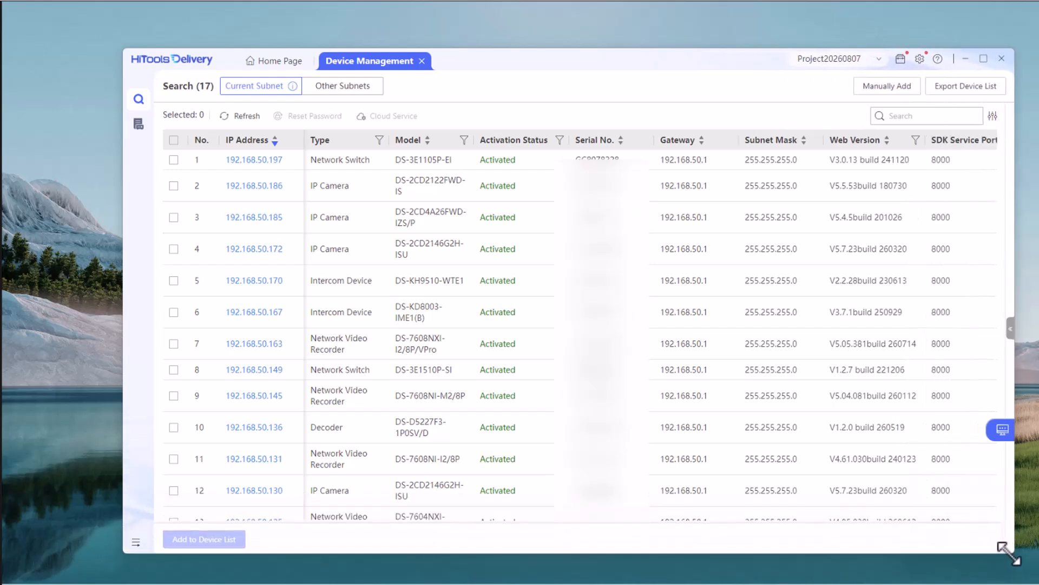
double_click(592, 63)
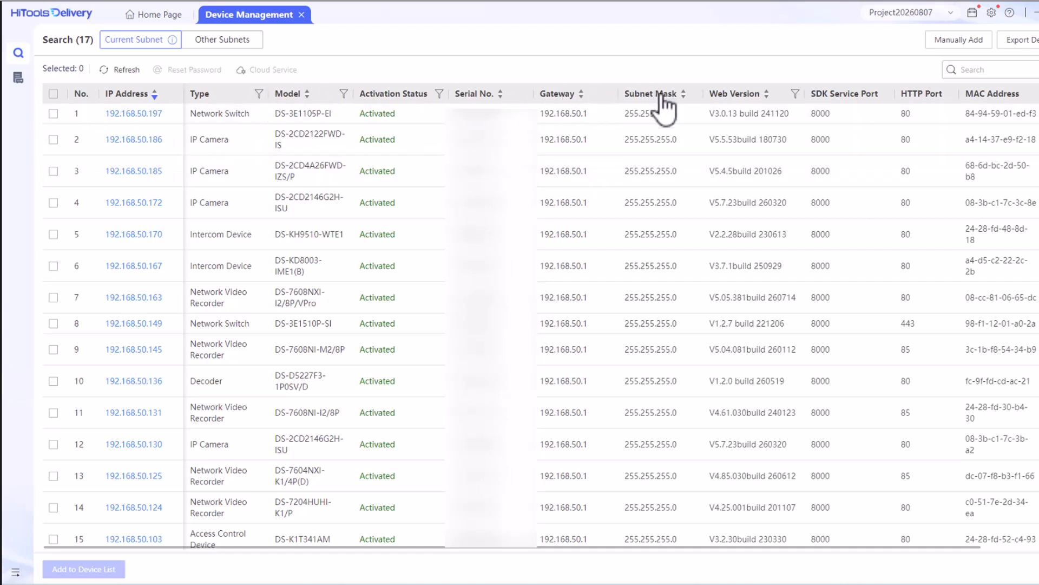
Sort the device list by Web Version, then Serial No., then Model
click(738, 96)
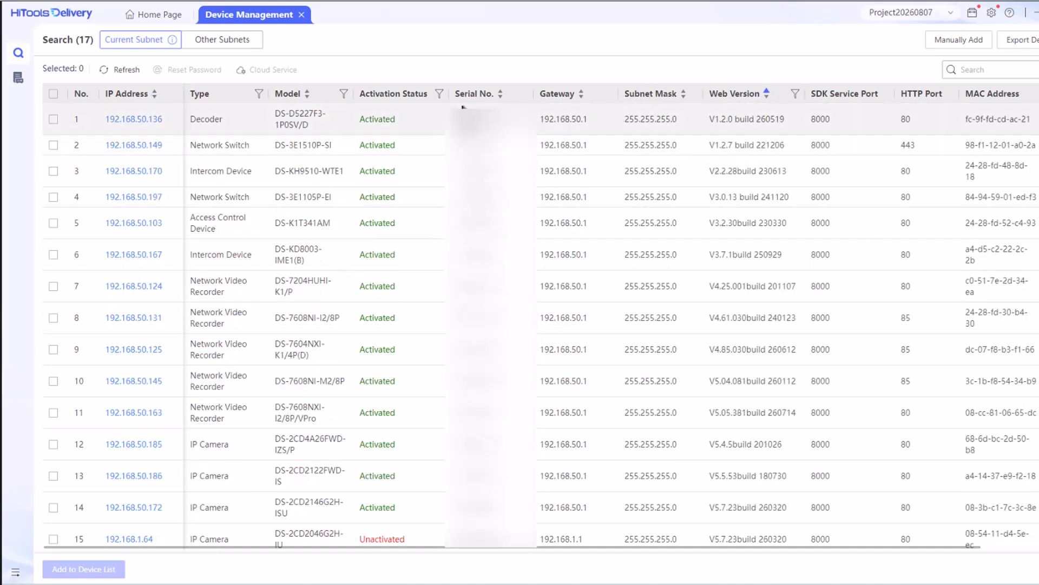
click(477, 95)
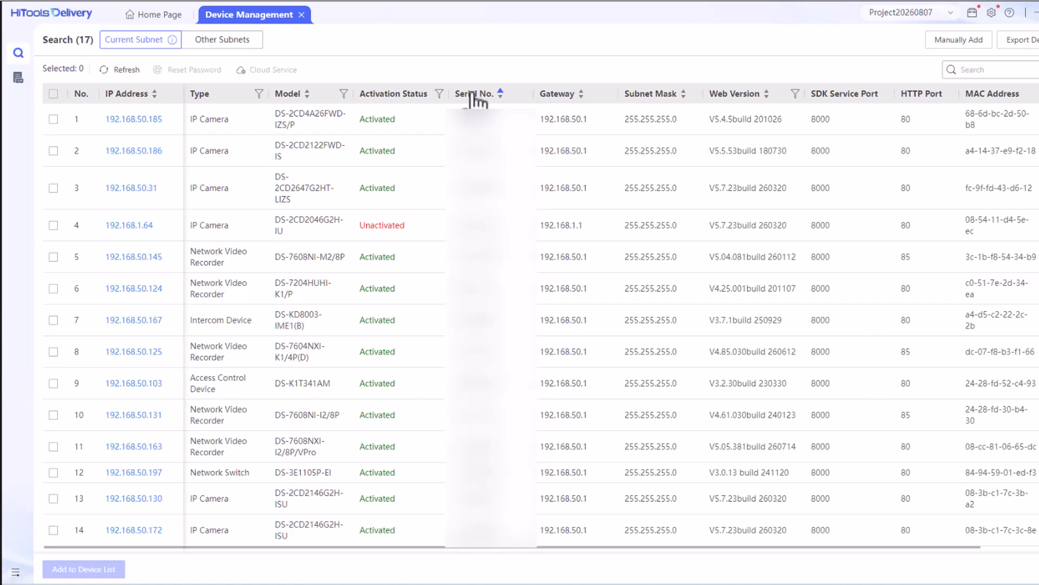
click(289, 96)
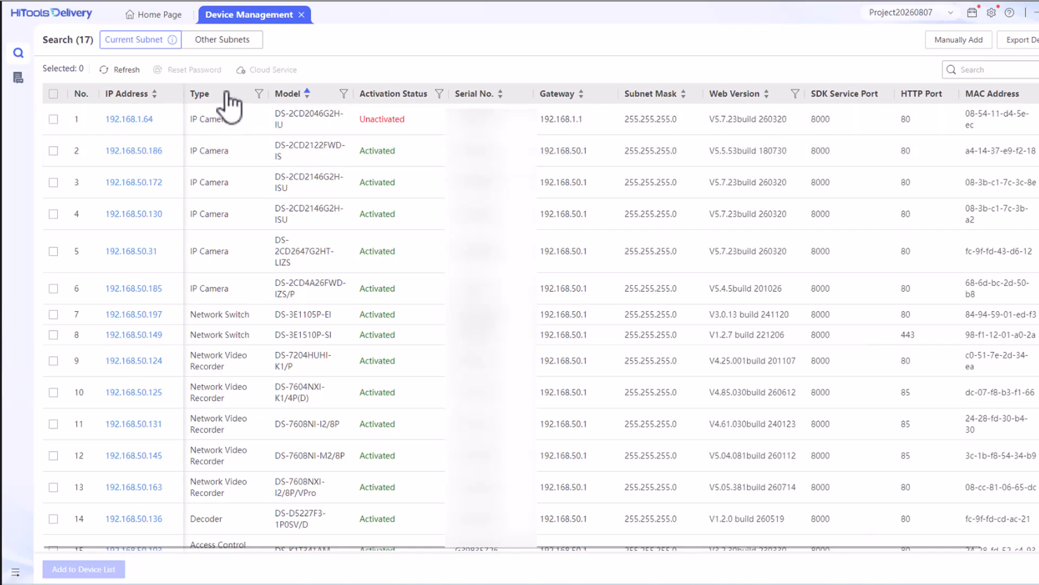
Filter the Type column to show only IP Camera devices
click(228, 93)
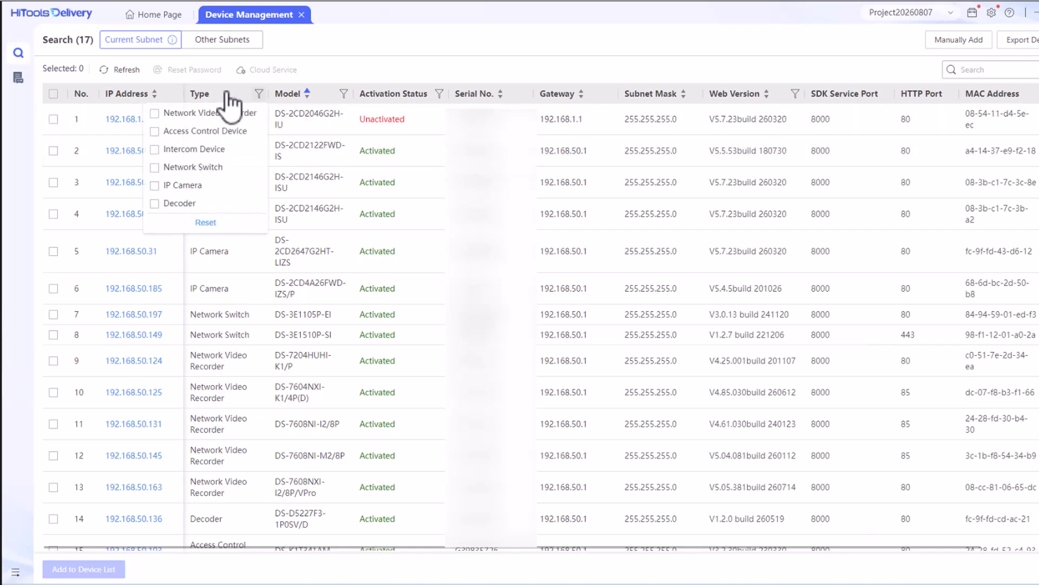
click(187, 115)
click(303, 307)
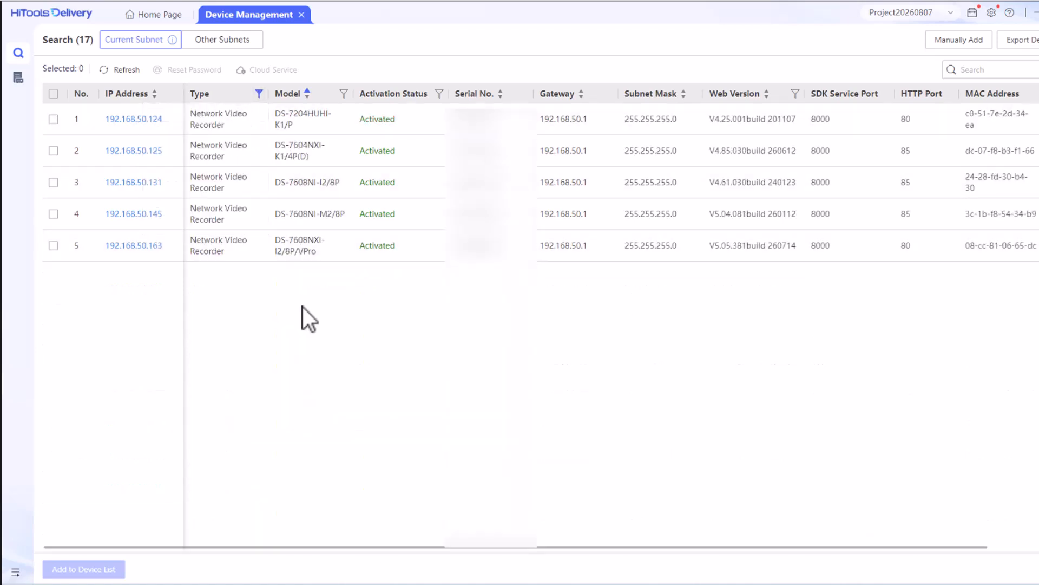
click(208, 98)
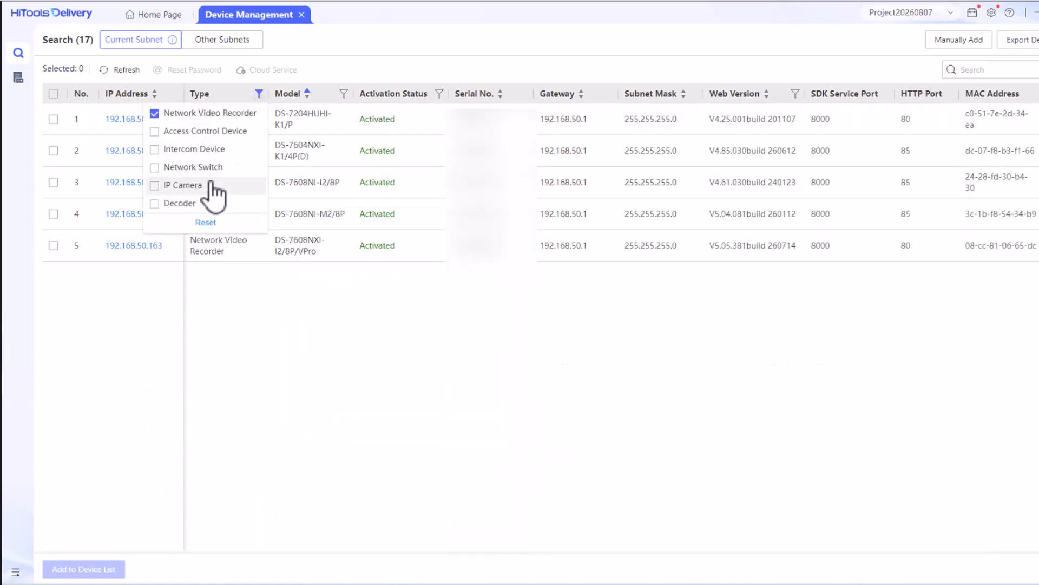
click(187, 187)
click(164, 115)
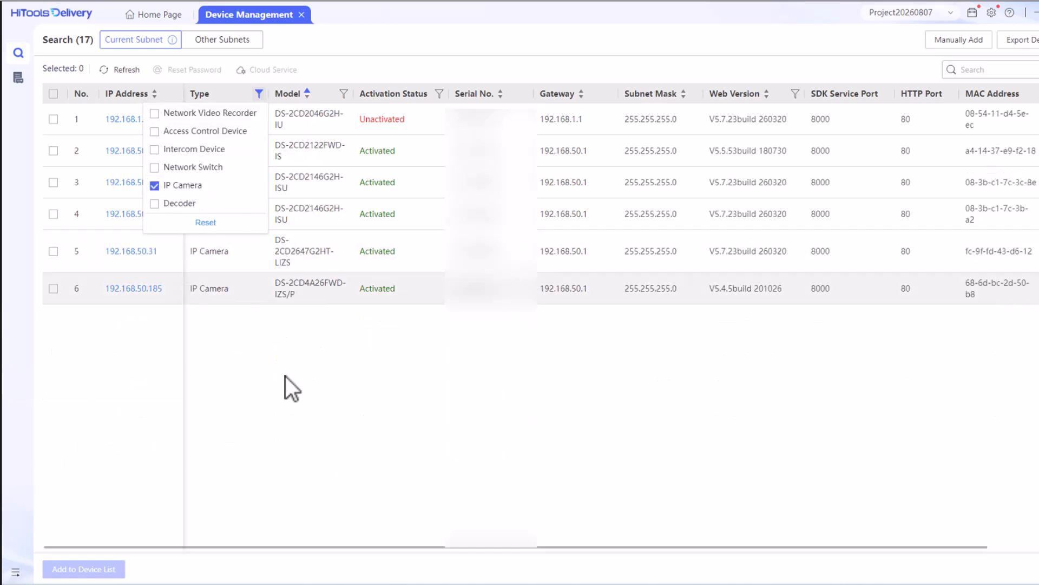
click(286, 402)
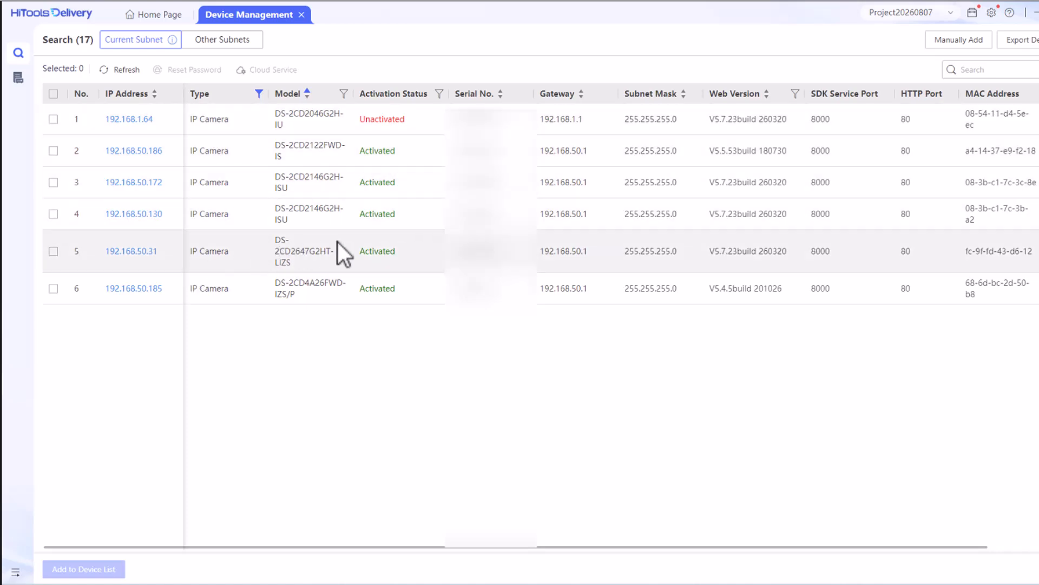
Log in to camera 192.168.50.31 with the saved admin login, view Cam4 live, then minimize the browser
click(131, 252)
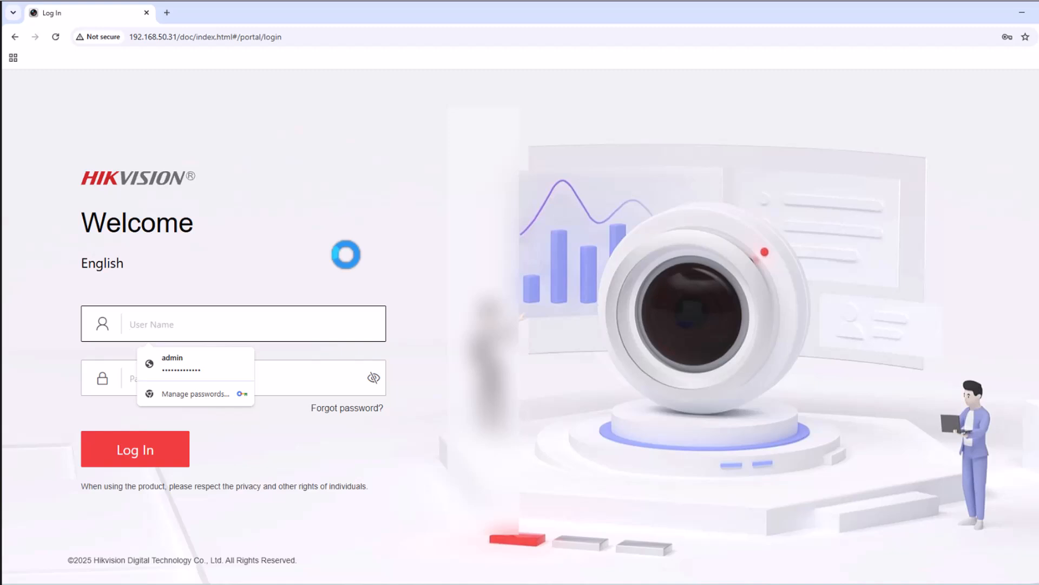
click(188, 361)
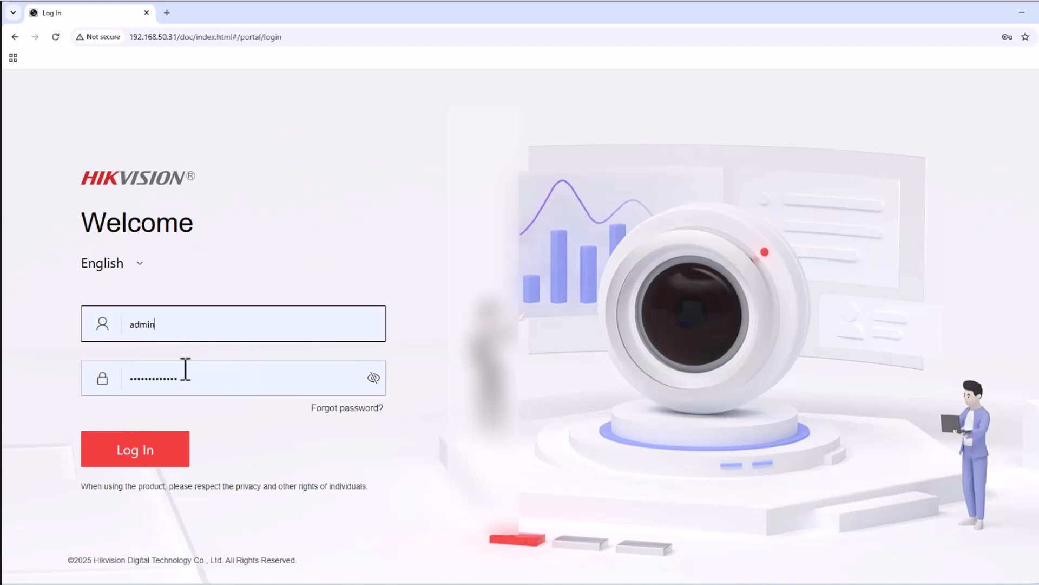
click(160, 445)
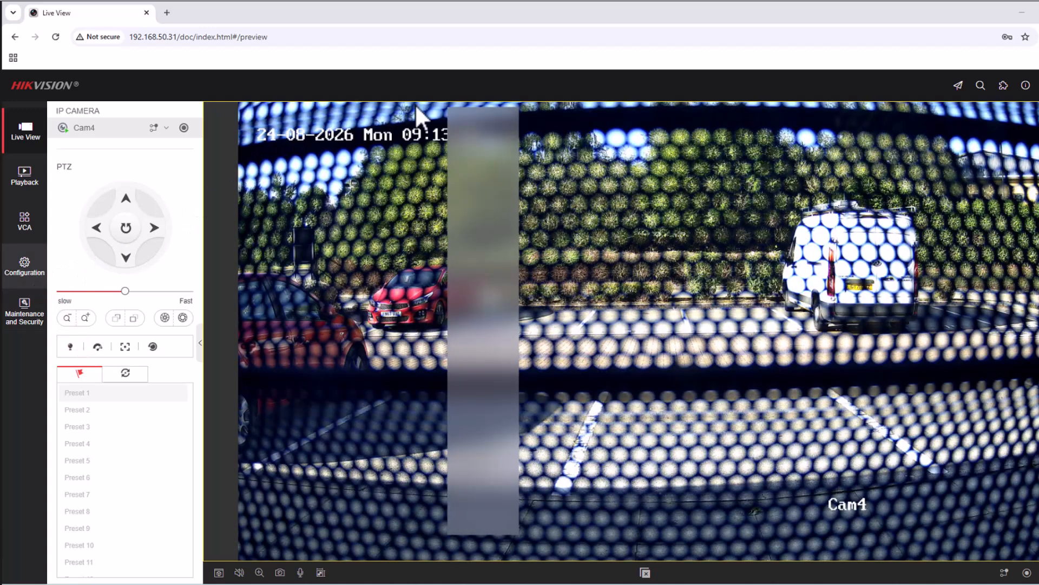
click(1021, 13)
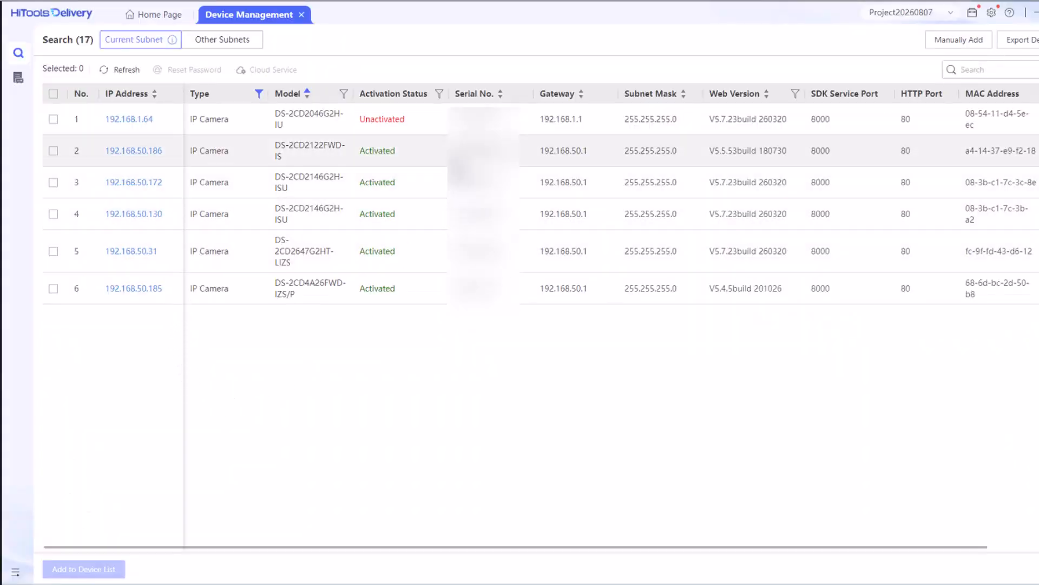
Select Unactivated camera 192.168.1.64, enter and confirm a new admin password, and activate it
click(429, 124)
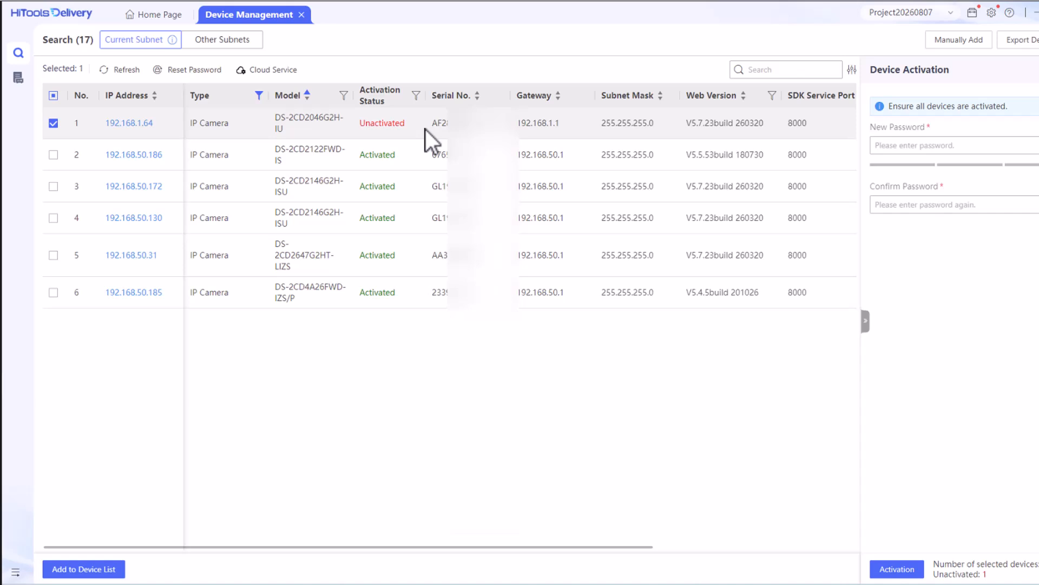
click(371, 121)
click(934, 145)
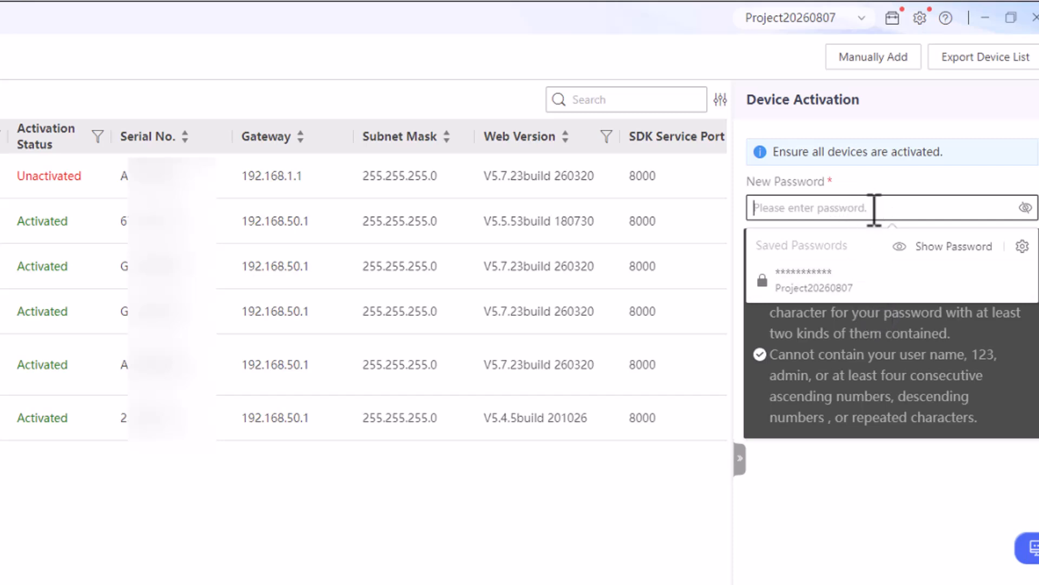
text(•••••)
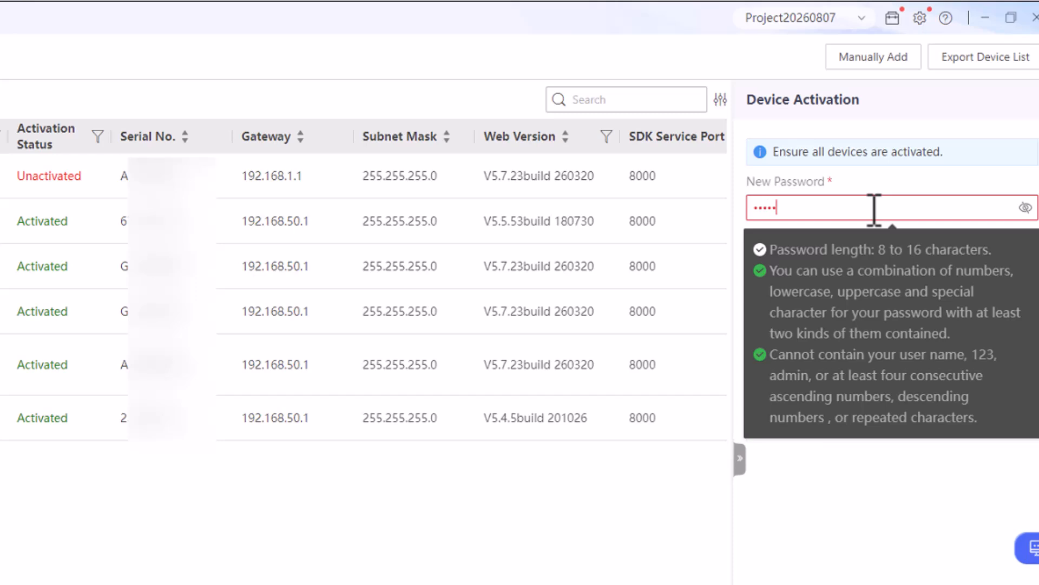
text(•••••)
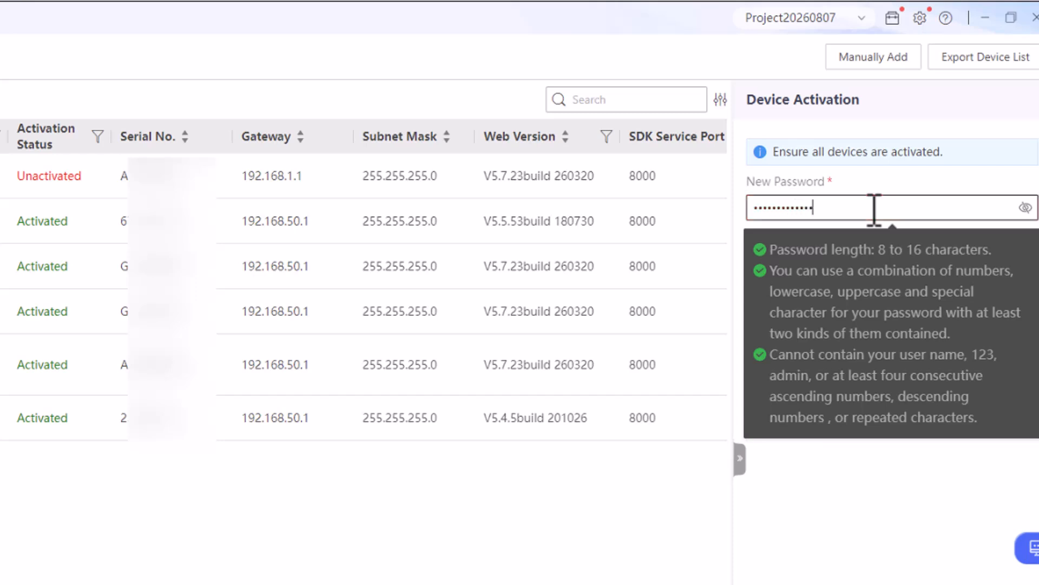
key(Tab)
text(••••••••••••••)
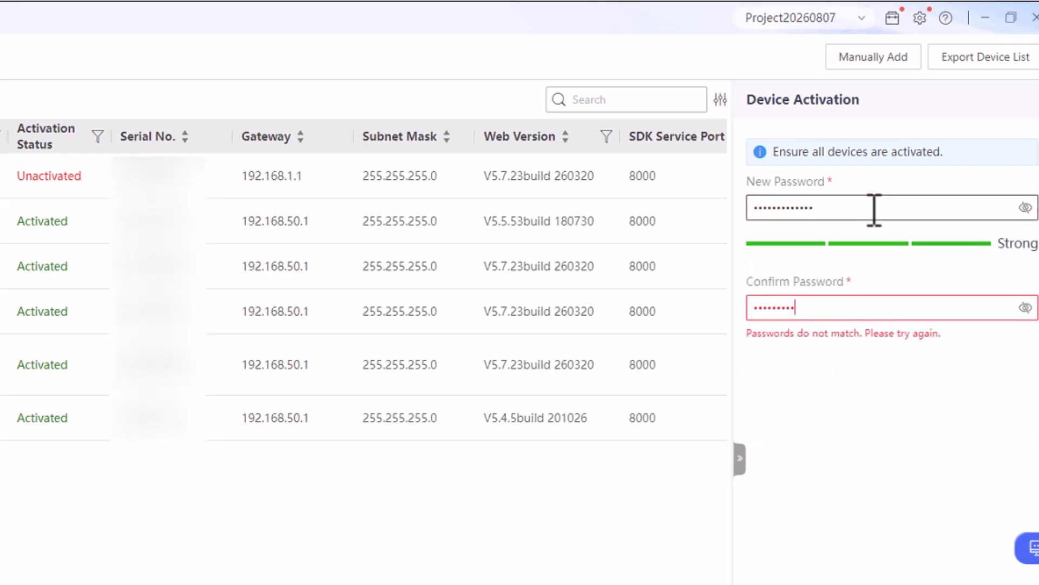
click(892, 582)
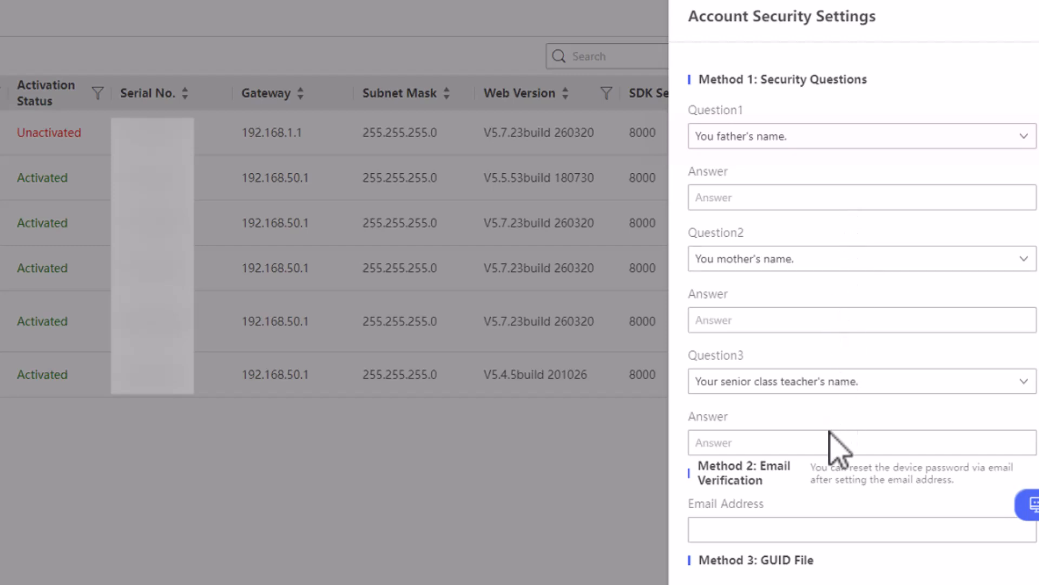
Answer the third security question and enter the recovery e-mail address
click(814, 439)
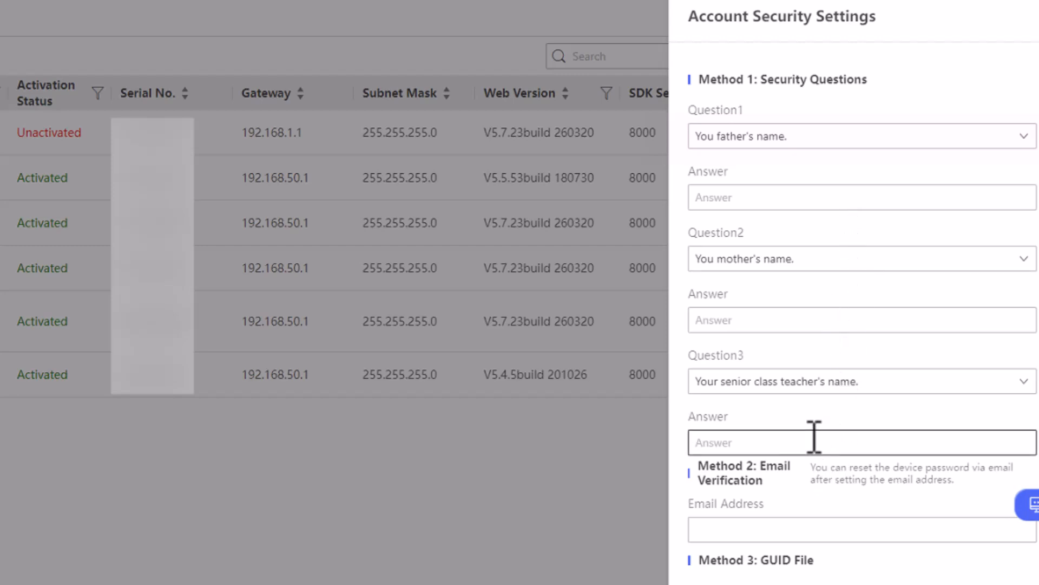
key(Tab)
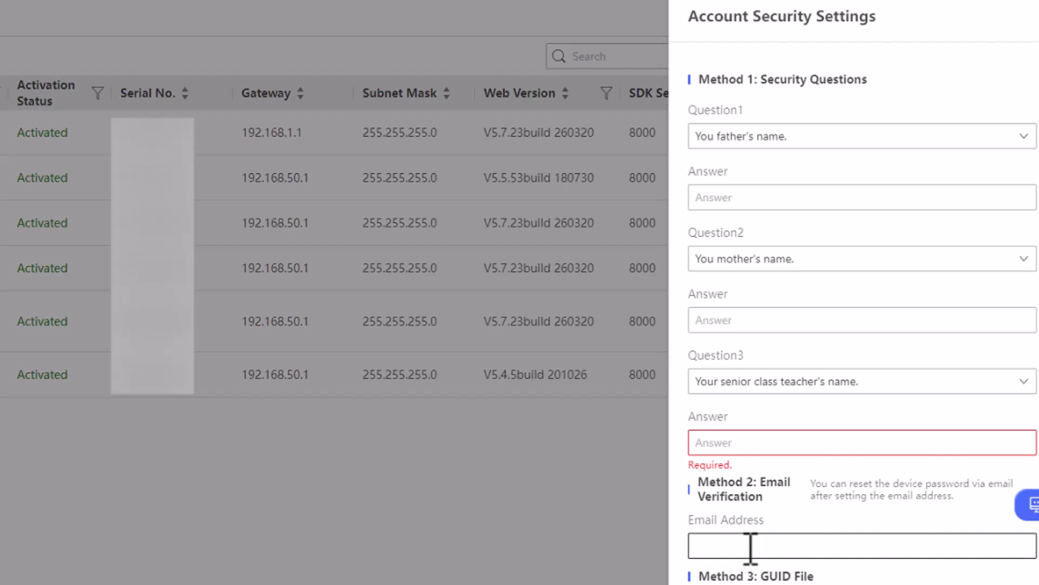
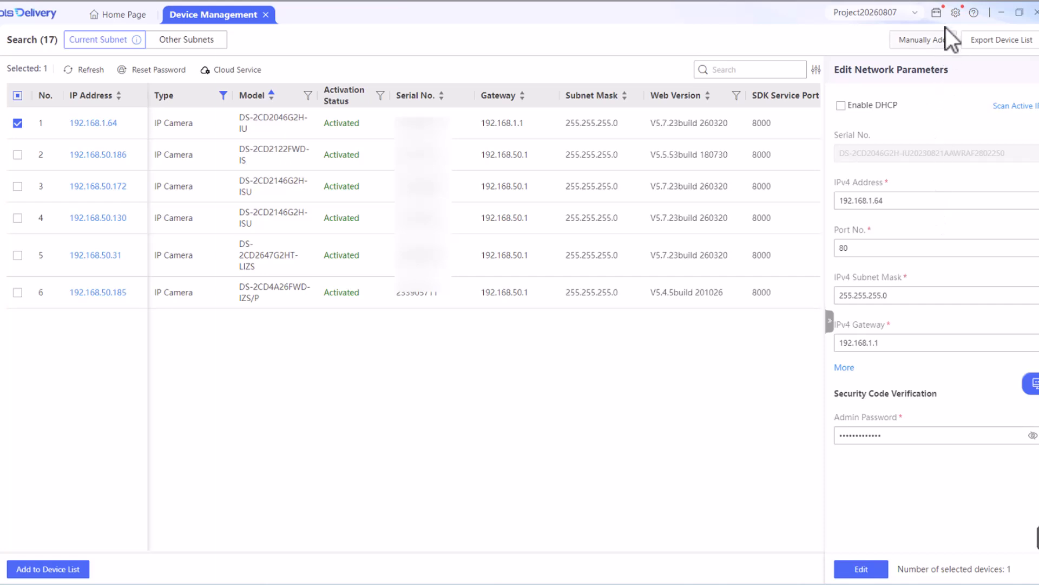
Review the project password settings, then apply DHCP to camera 192.168.1.64 and refresh the list
click(956, 13)
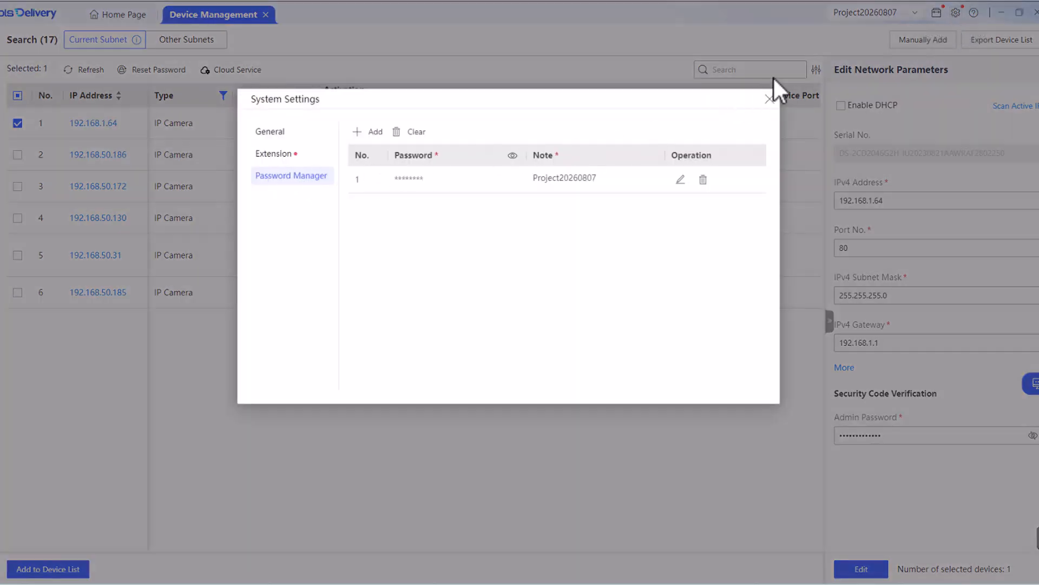
click(769, 99)
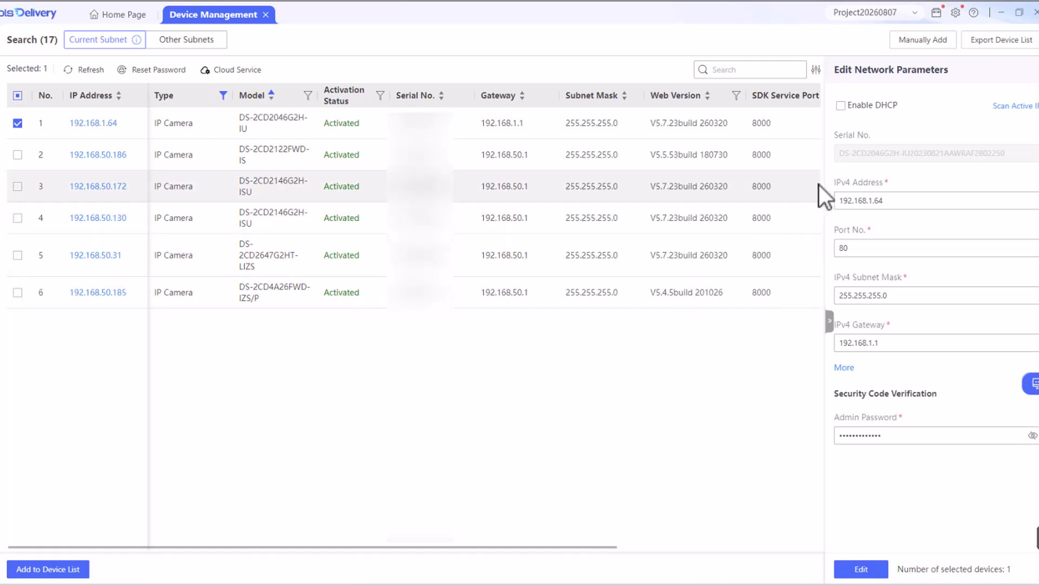
click(841, 106)
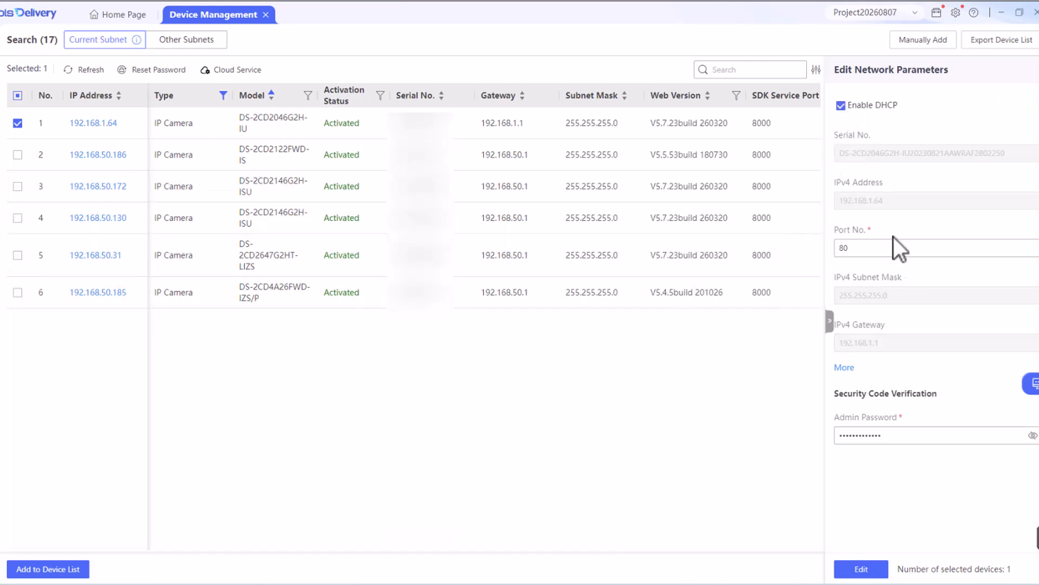
click(868, 569)
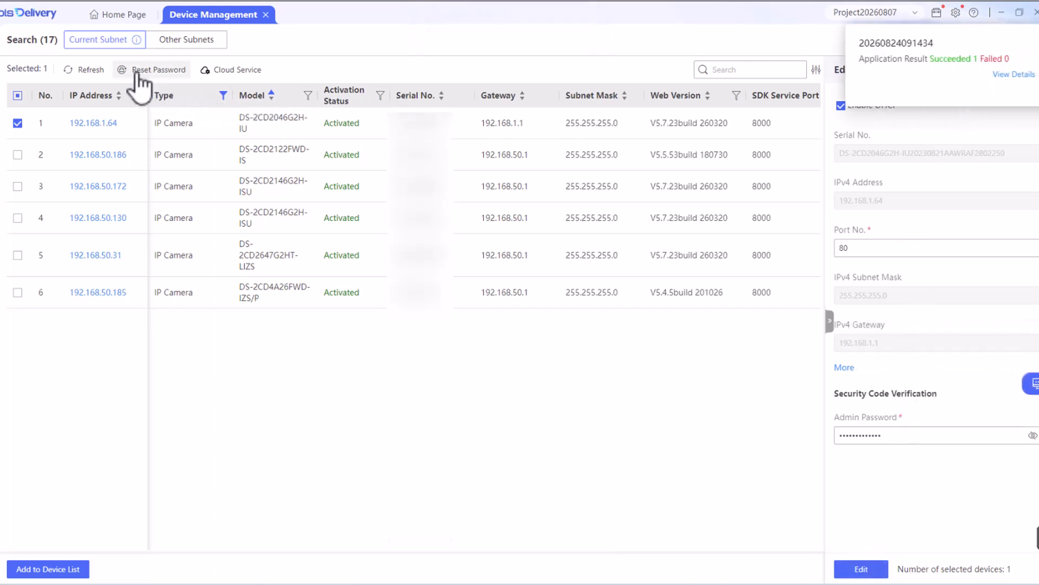
click(92, 75)
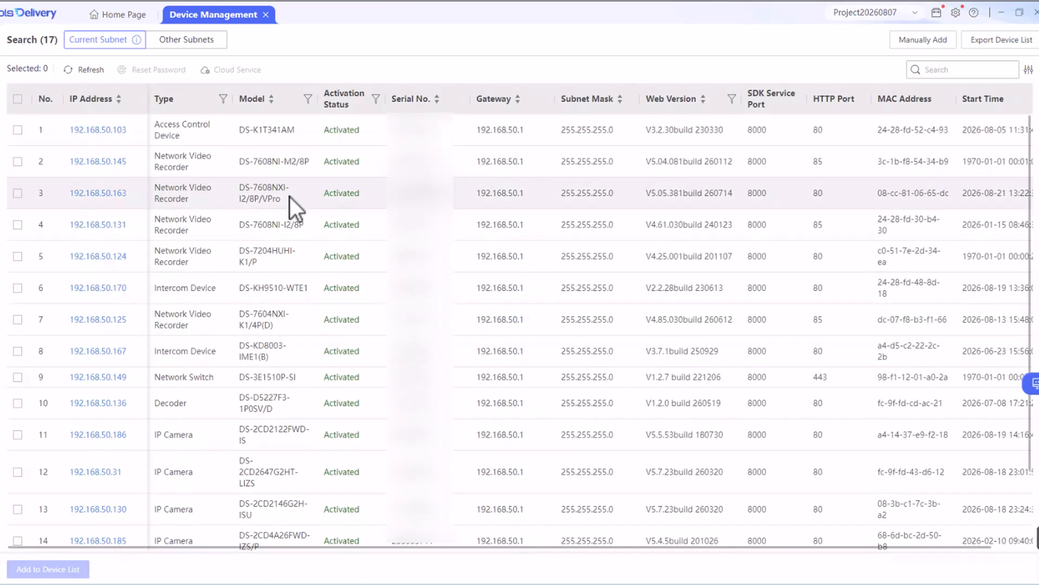
Filter the device list by Type so only IP Camera devices are shown
click(178, 103)
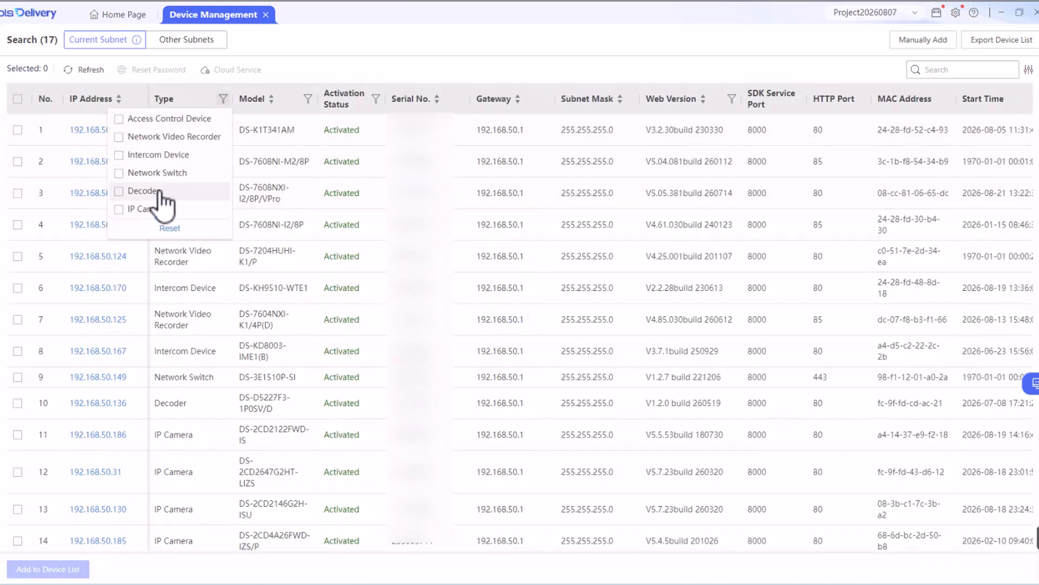
click(149, 210)
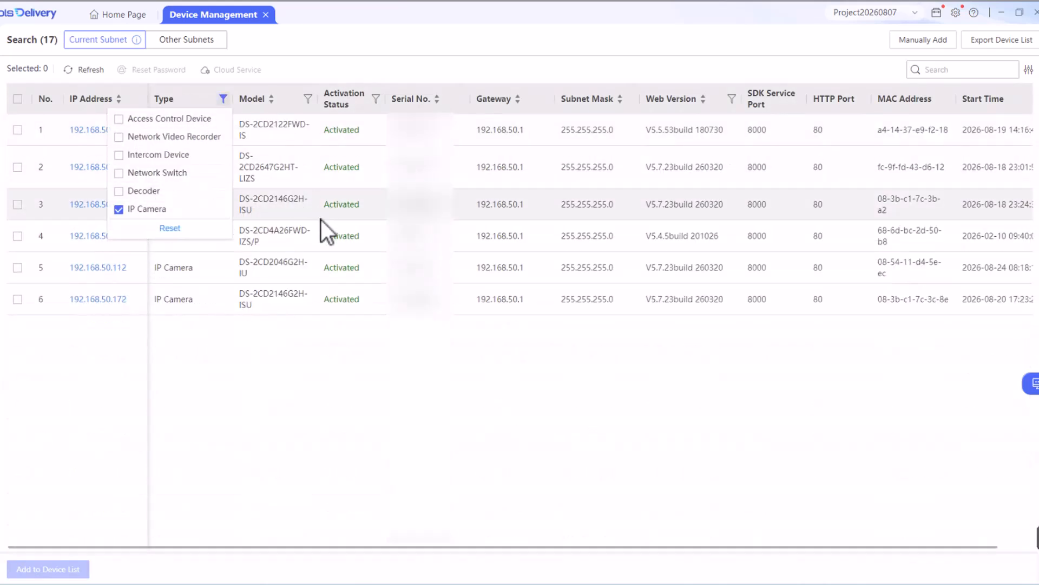
click(298, 388)
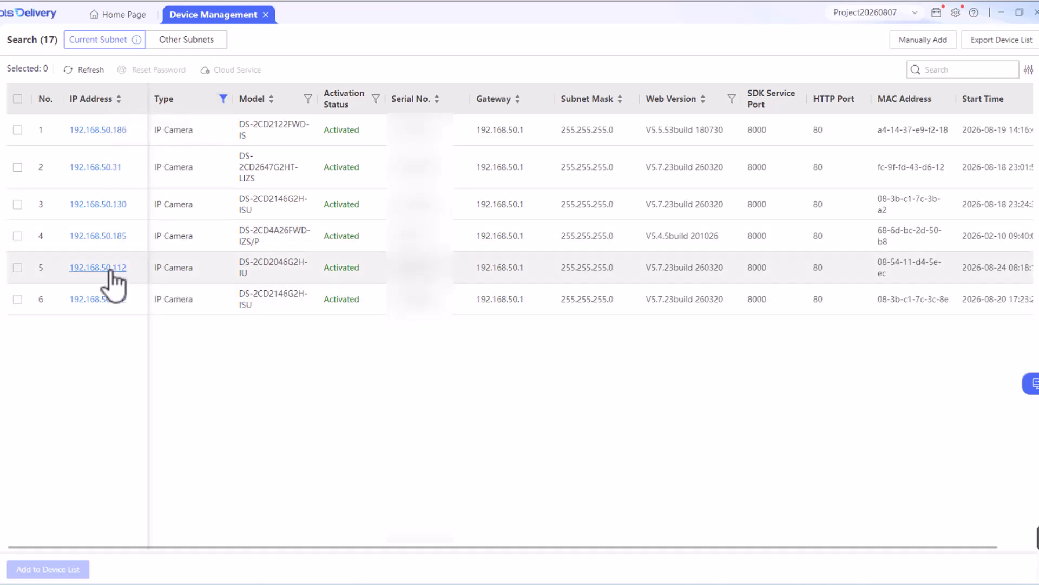
Switch camera 192.168.50.112 off DHCP to static address 192.168.50.100, then scan the subnet
click(229, 268)
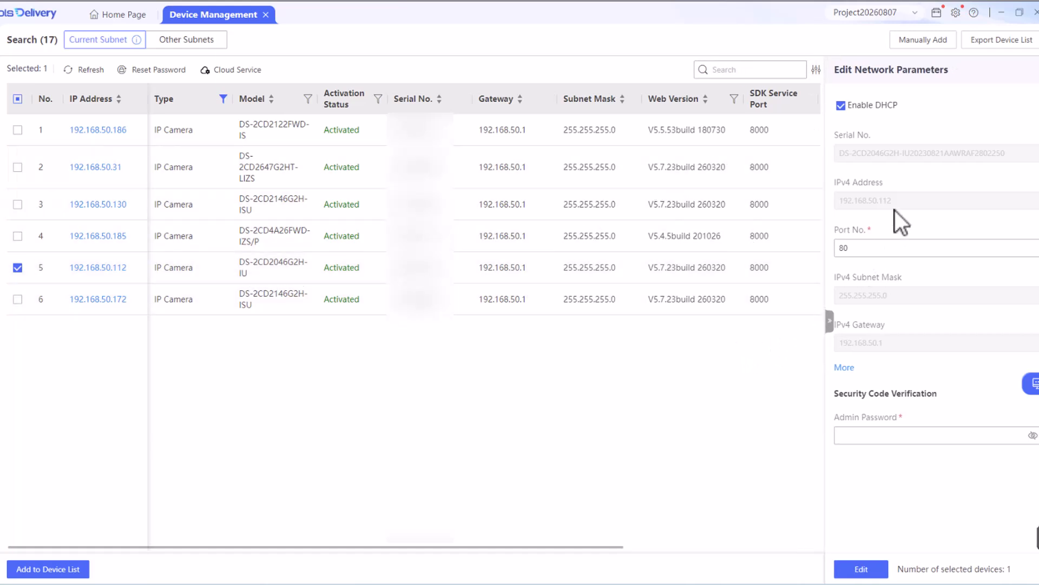
click(840, 105)
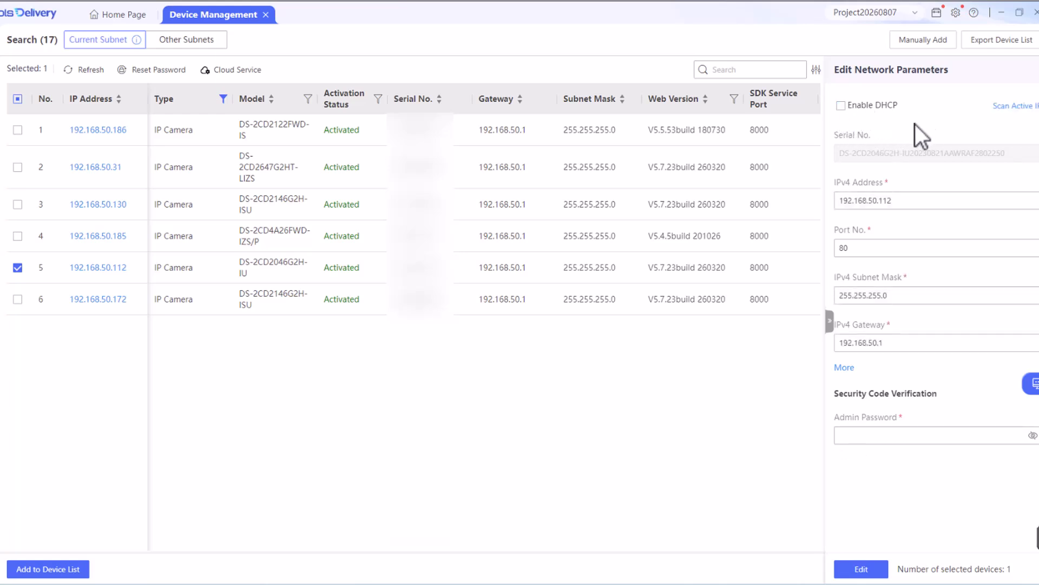
click(916, 202)
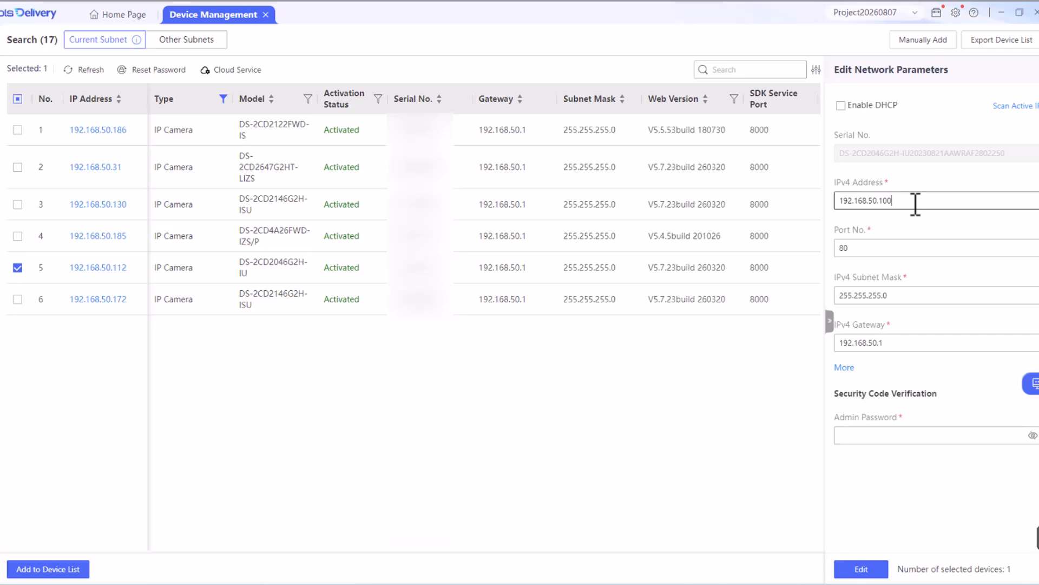
click(1020, 108)
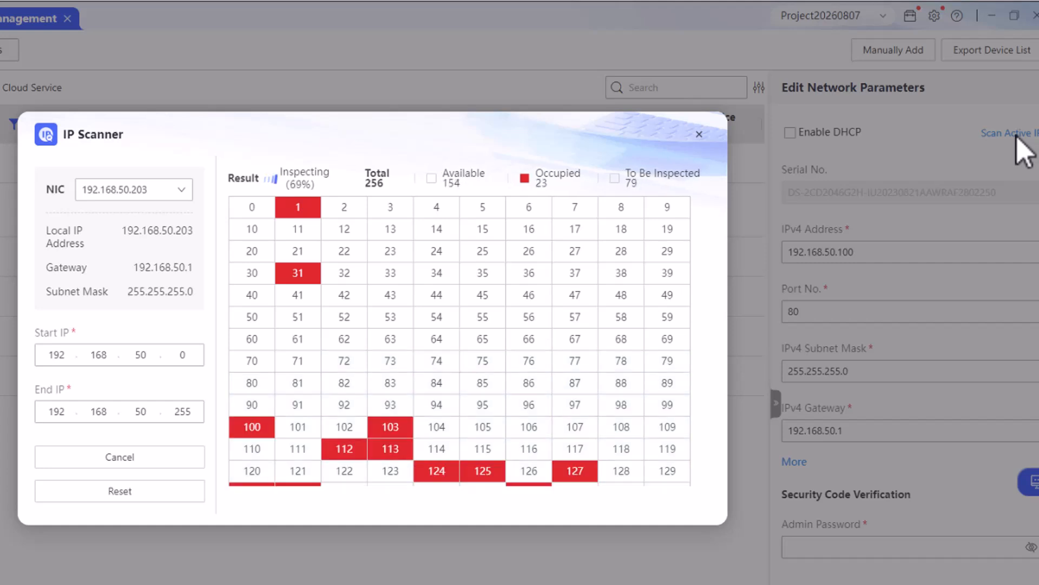
Scan the range 192.168.50.50 to 192.168.50.200 for free addresses, then close the IP Scanner
scroll(582, 358, down, 5)
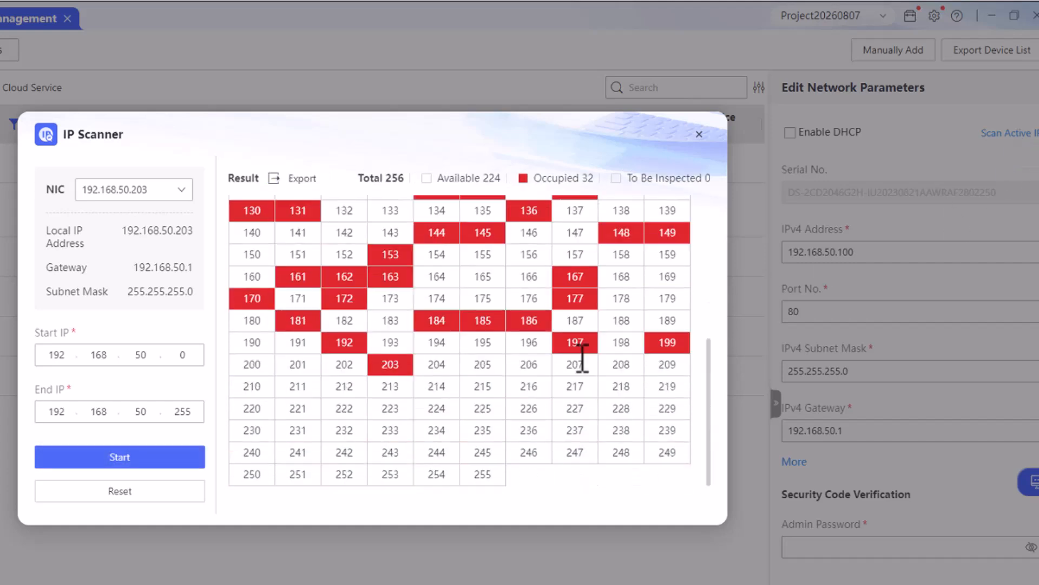
scroll(580, 359, up, 5)
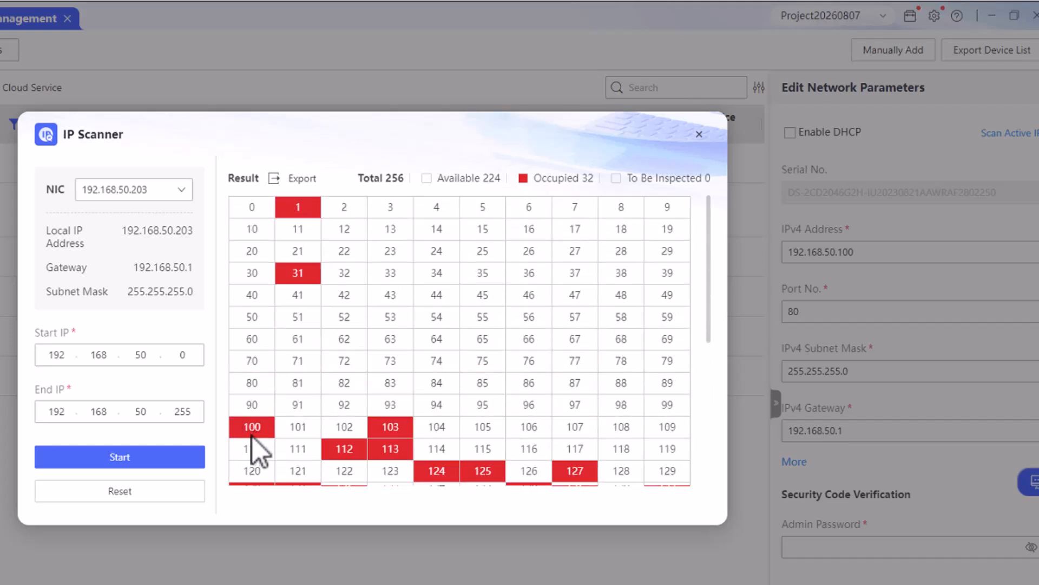
click(185, 353)
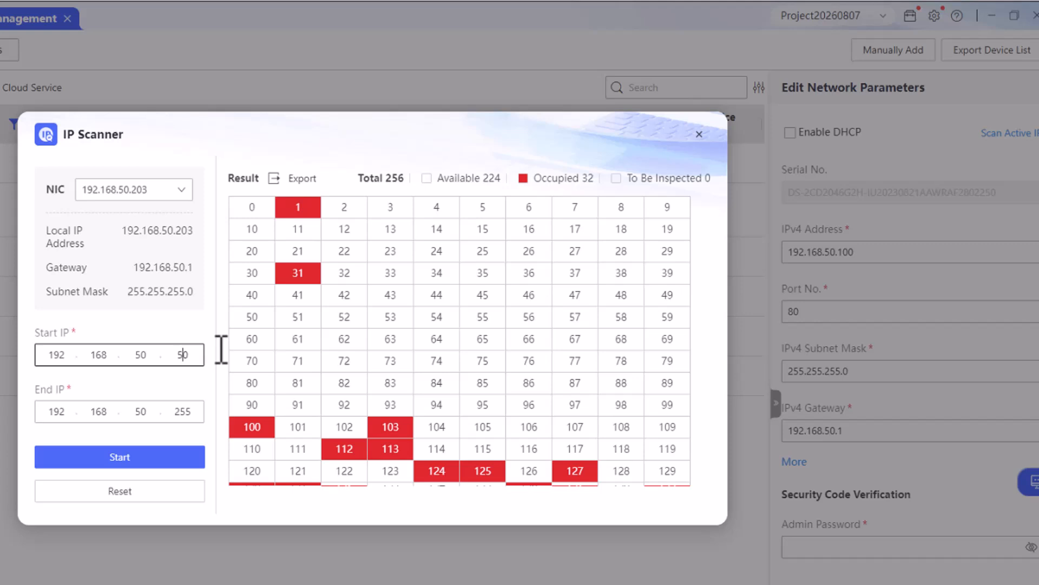
click(184, 414)
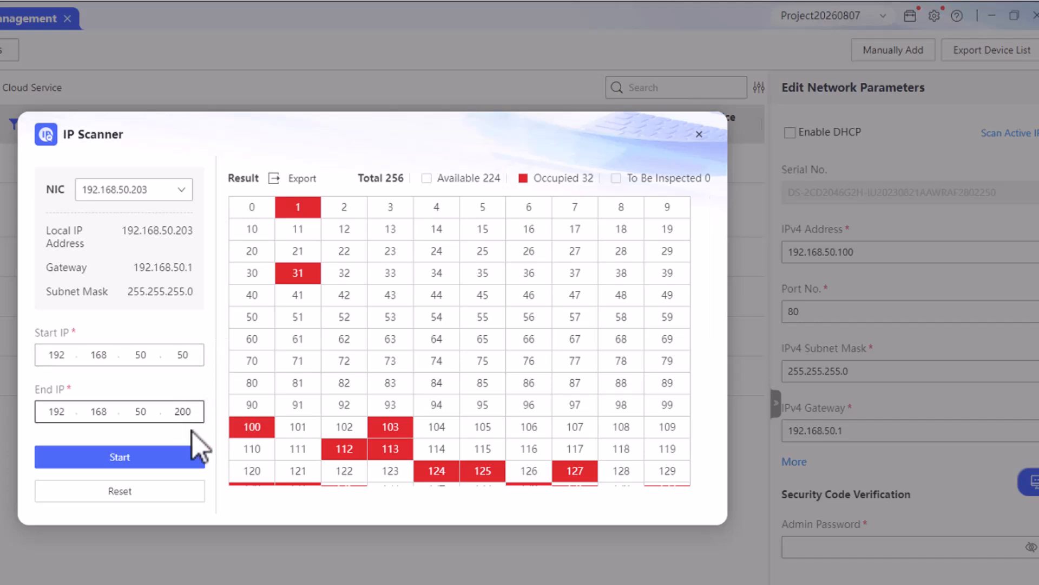
click(137, 460)
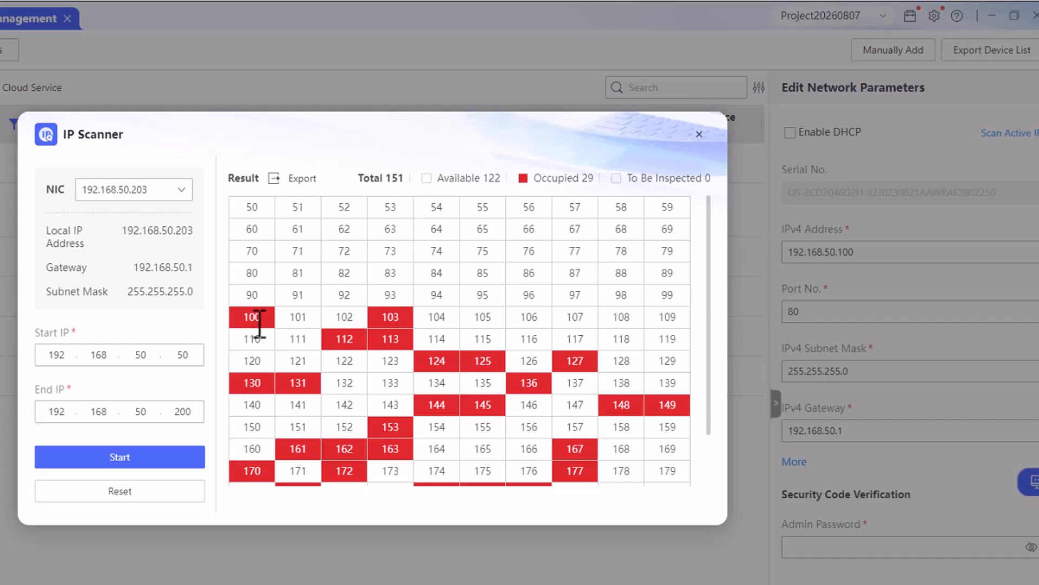
click(703, 135)
Change the camera's IPv4 address to 192.168.50.101 using the saved admin password
click(880, 250)
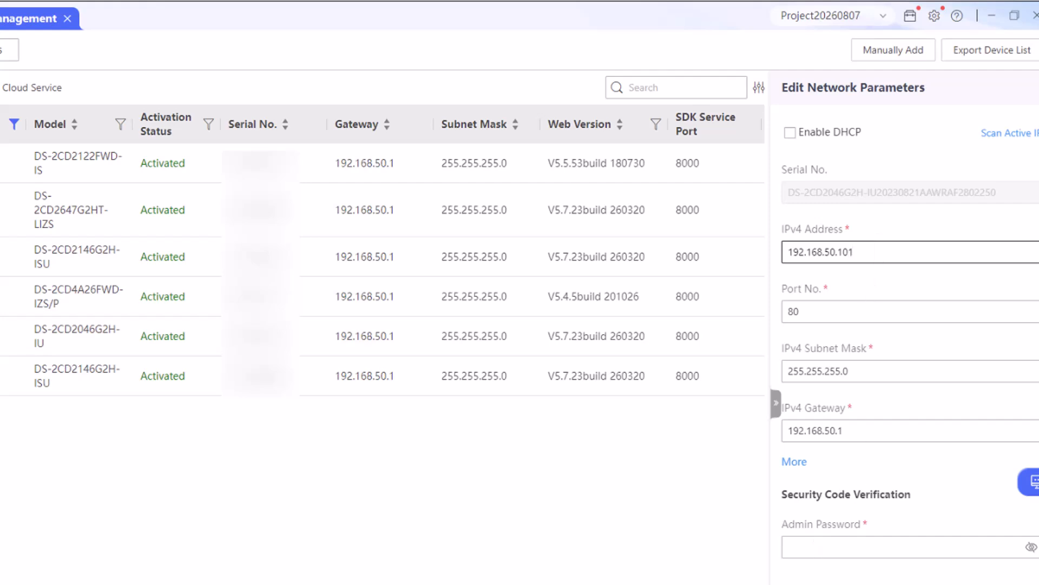
click(893, 547)
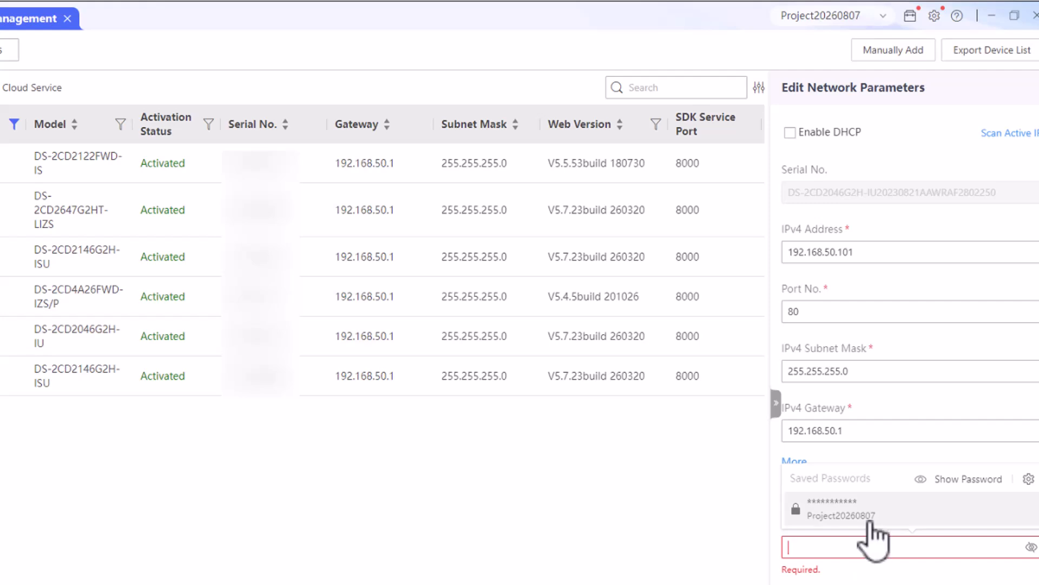
click(870, 508)
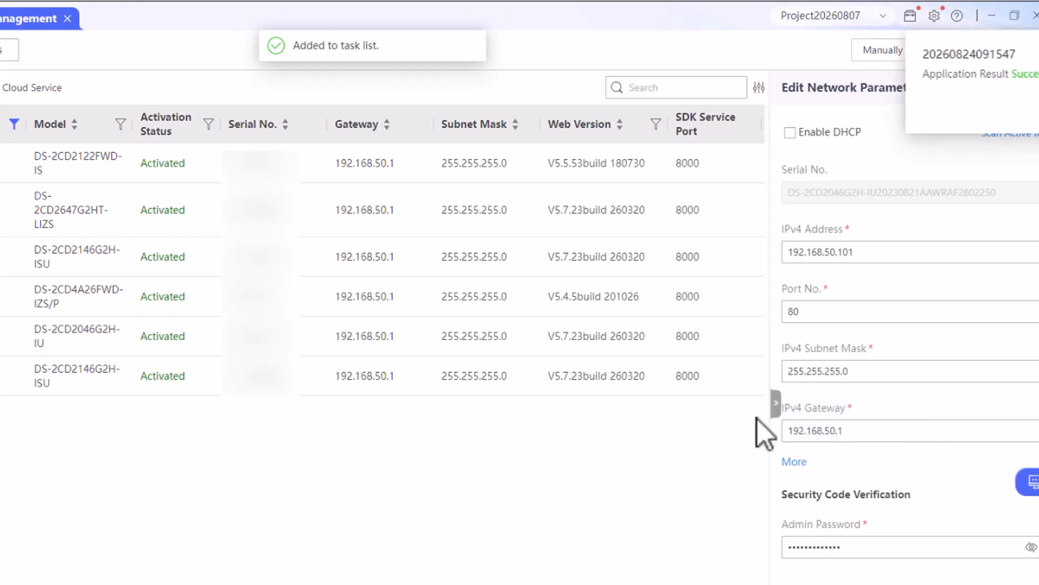
Open the IP Scanner from the Toolbox and close it without scanning
click(912, 17)
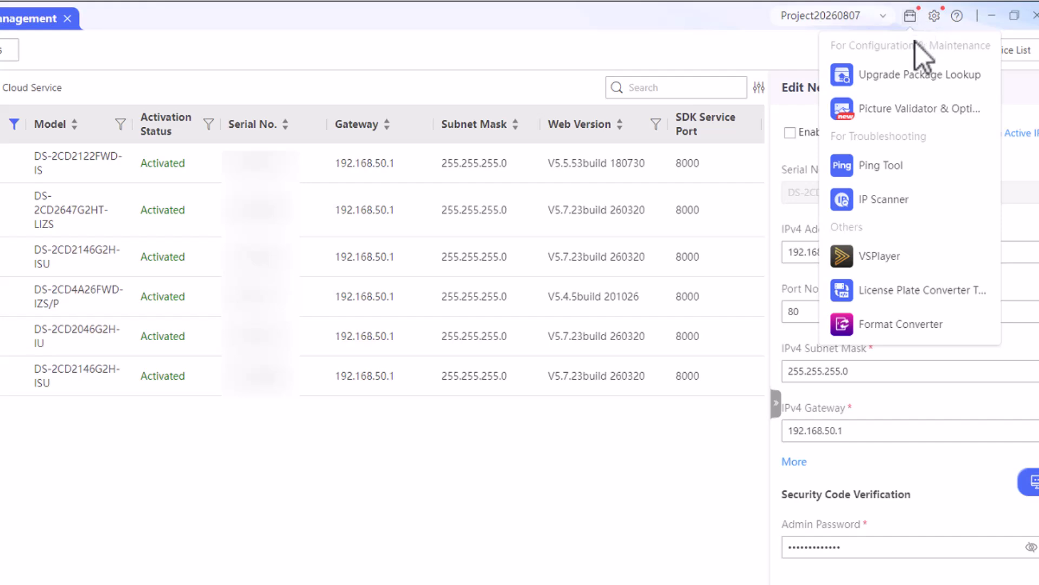
click(891, 200)
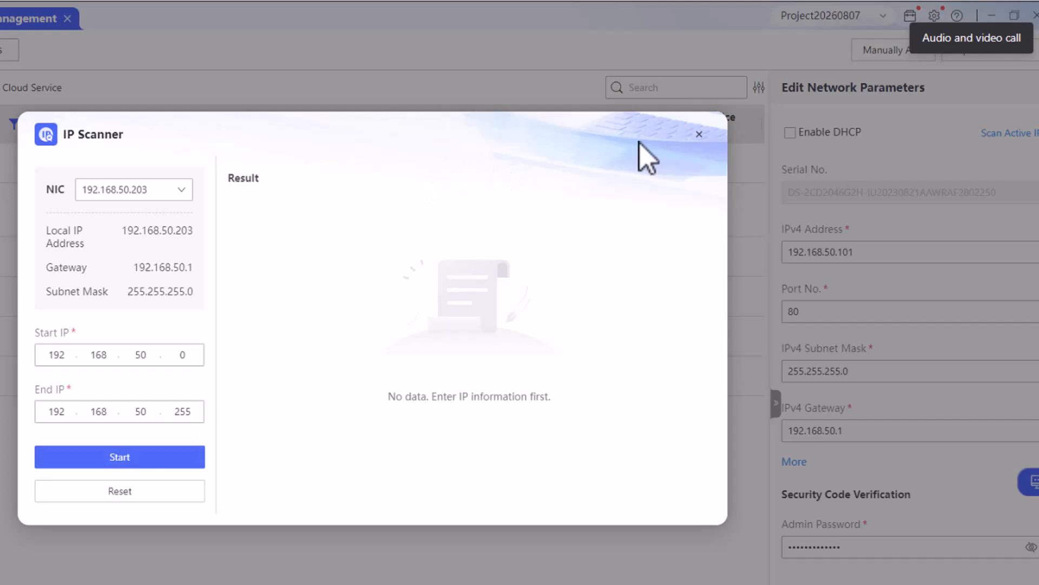
click(699, 134)
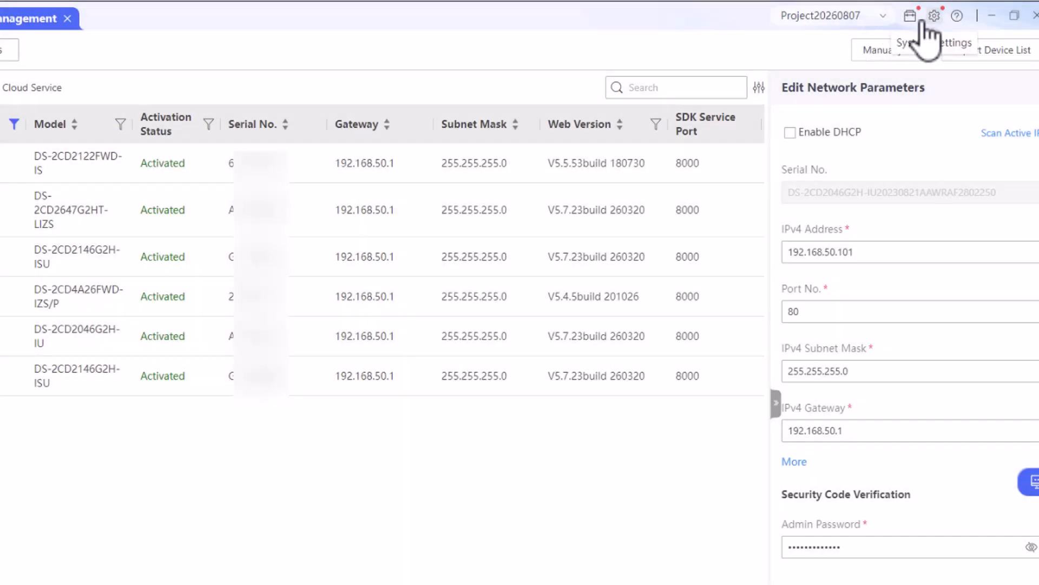
Ping 192.168.50.101 with the Ping Tool, confirming 0% packet loss, then close it
mouse_move(908, 18)
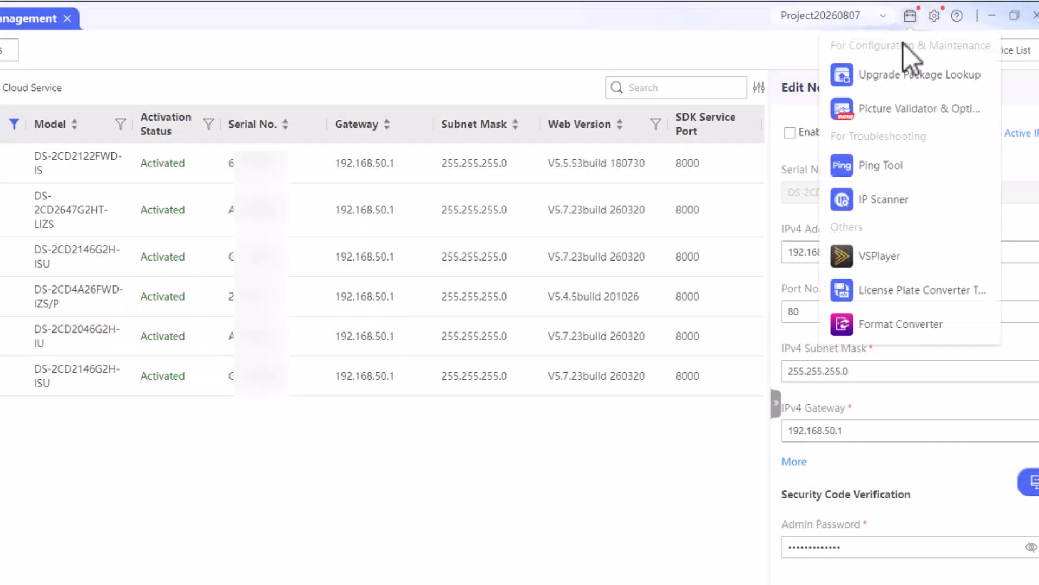
click(888, 164)
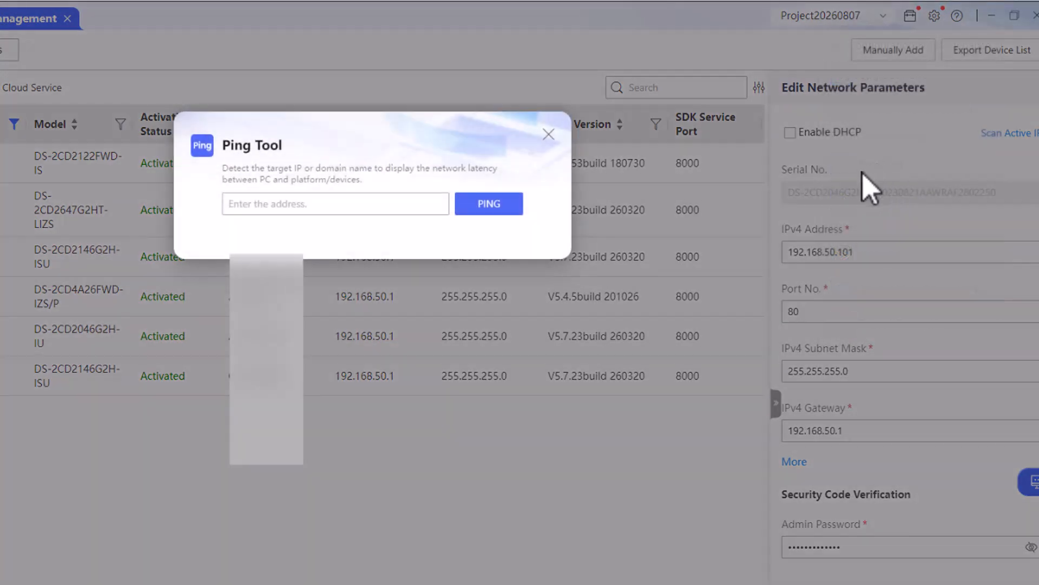
click(381, 206)
text(192.168.50.101)
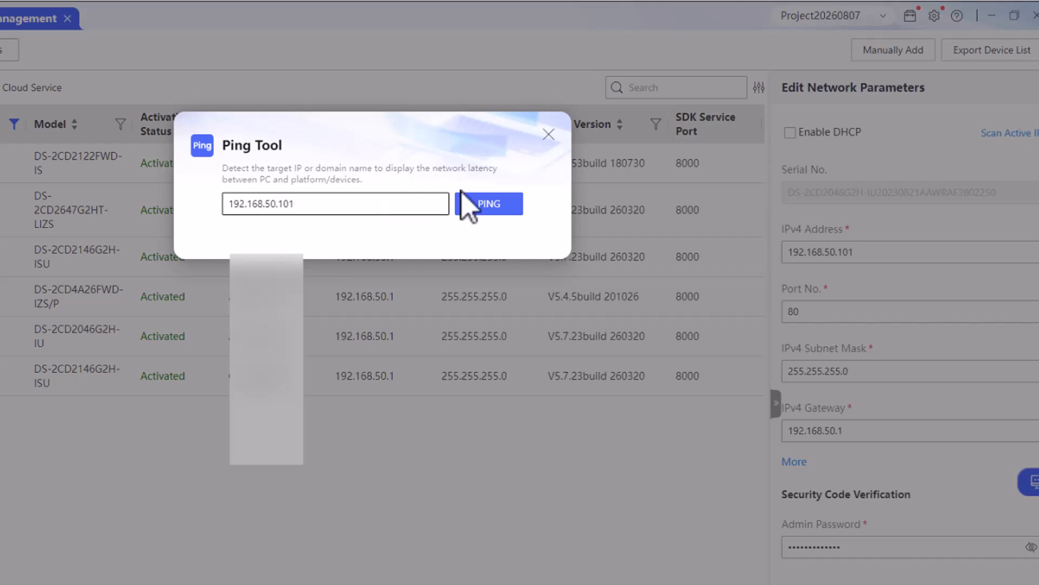
click(490, 205)
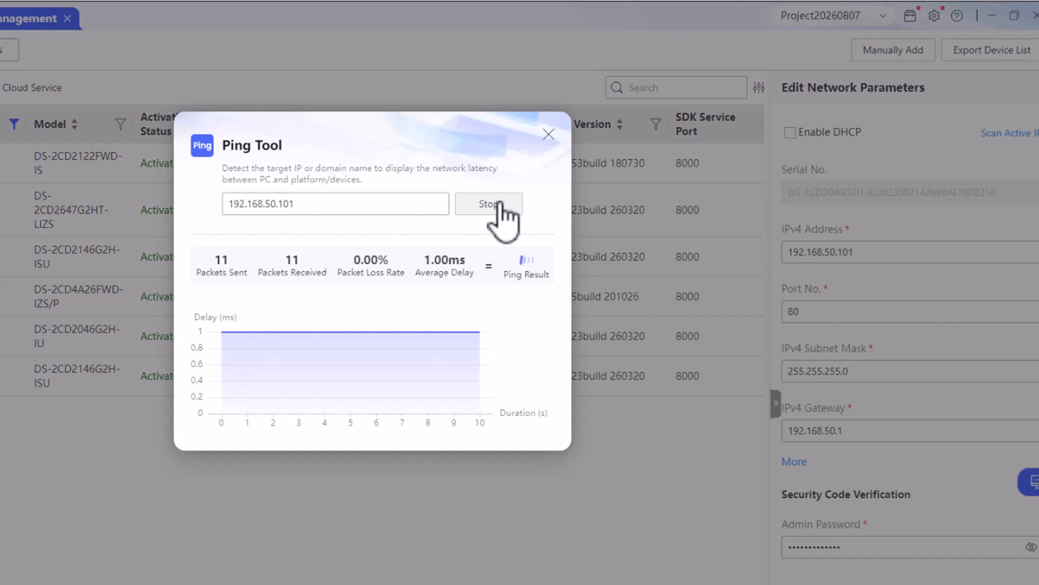
click(550, 130)
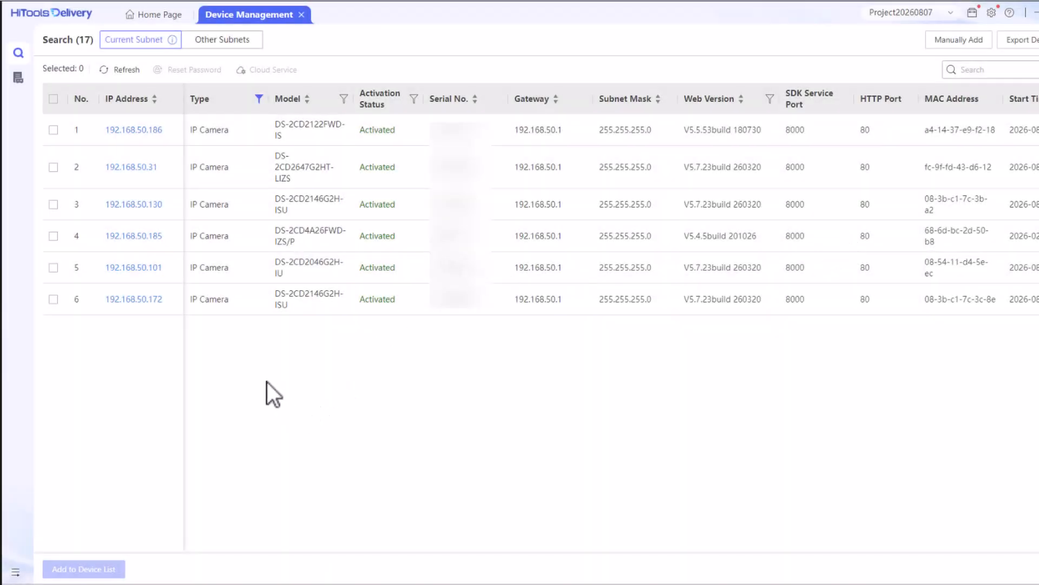
Add all six found cameras to the device list in group 'IP cams' with the saved password
click(53, 99)
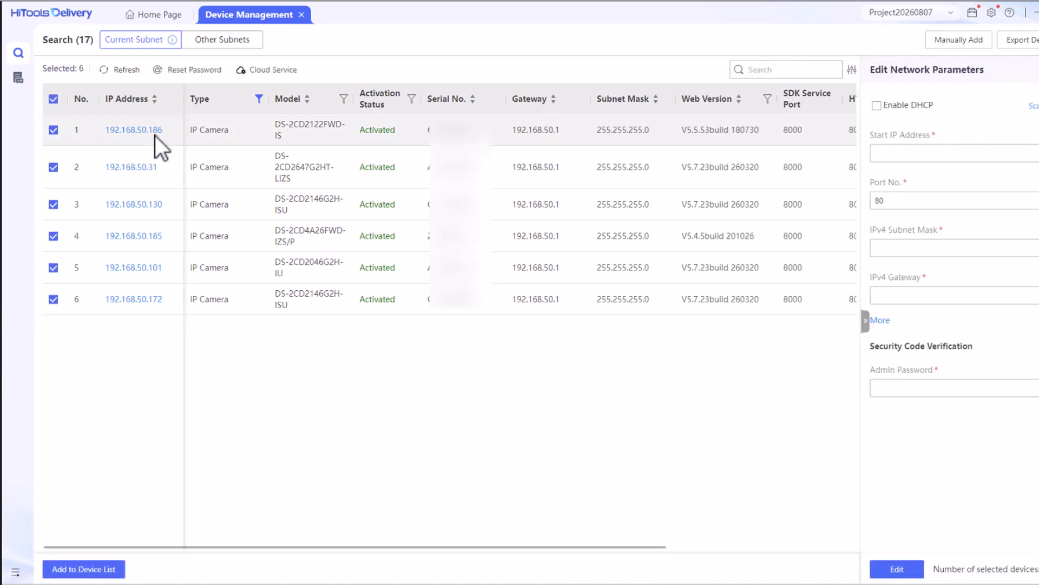
click(92, 569)
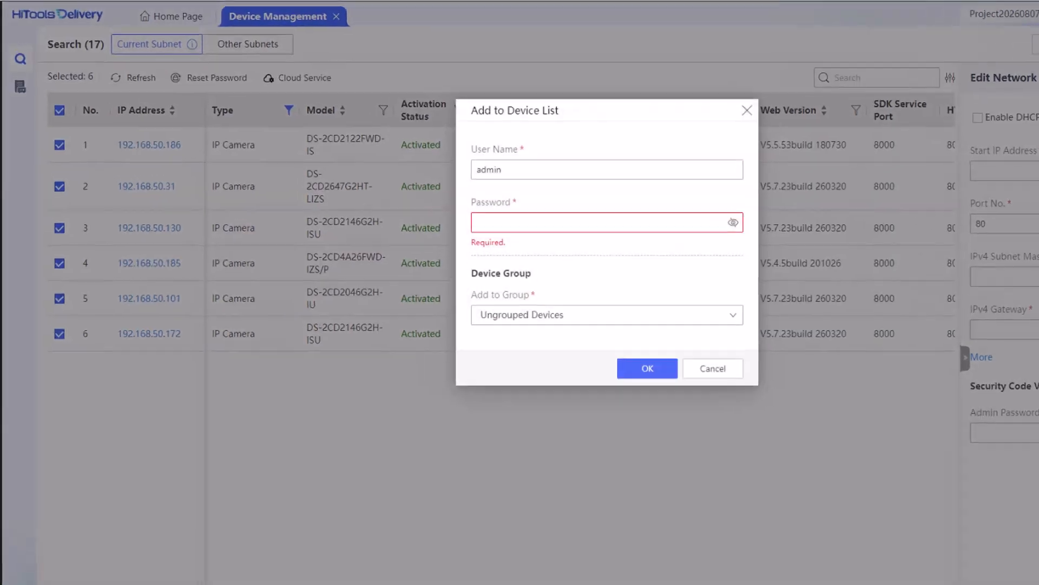
click(722, 406)
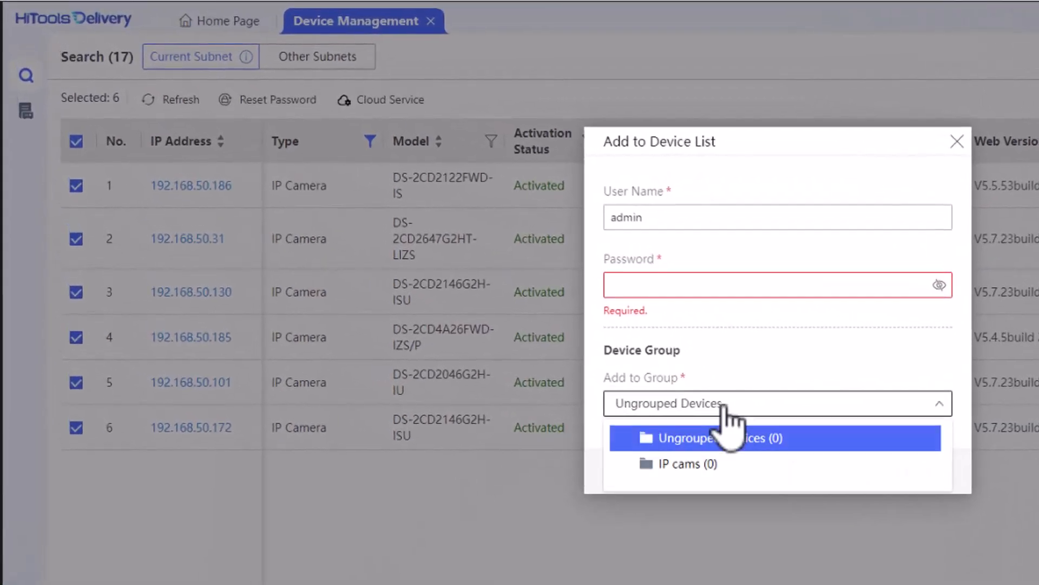
click(699, 464)
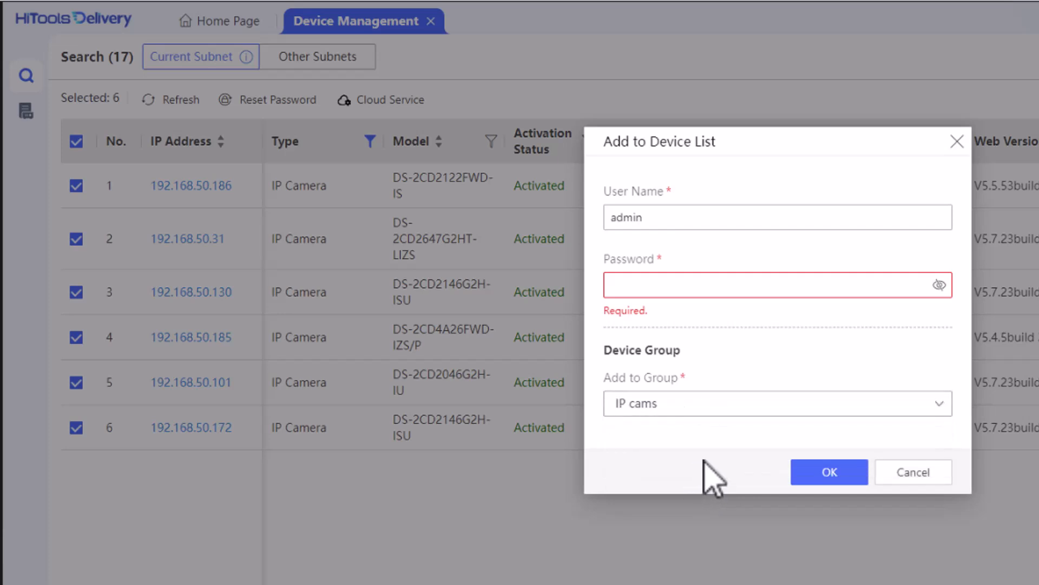
click(697, 286)
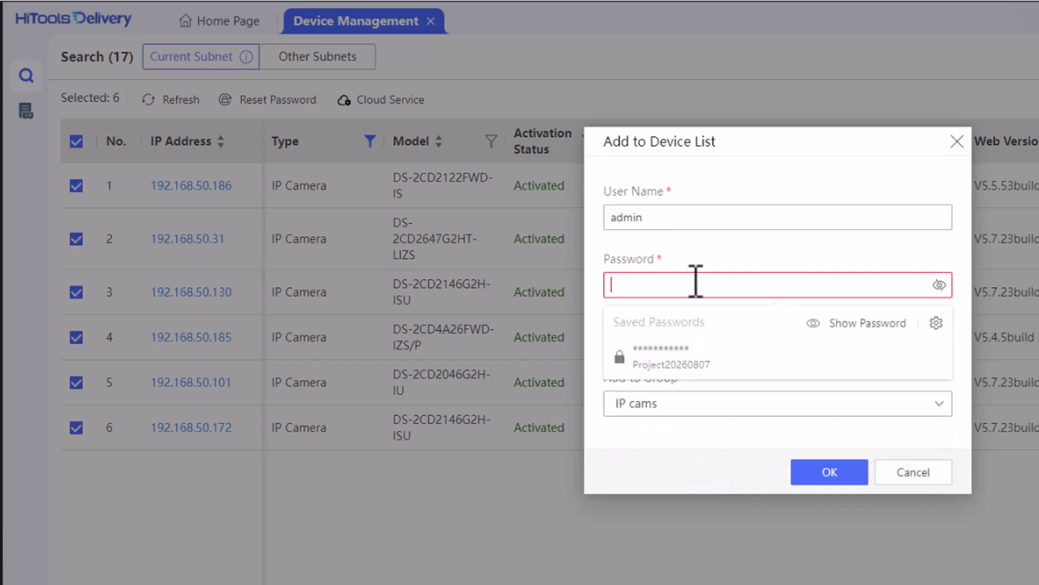
click(681, 364)
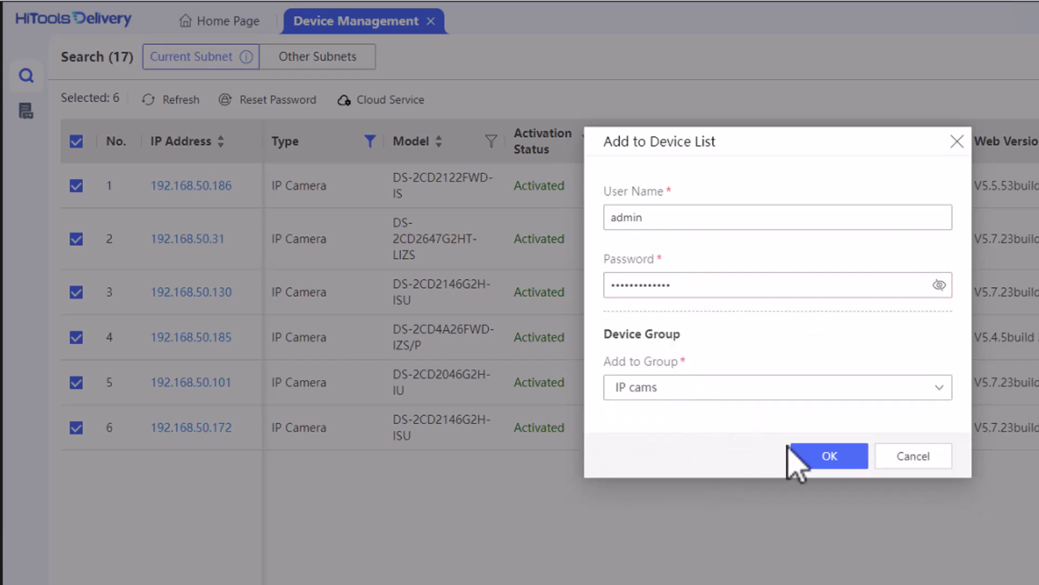
click(829, 456)
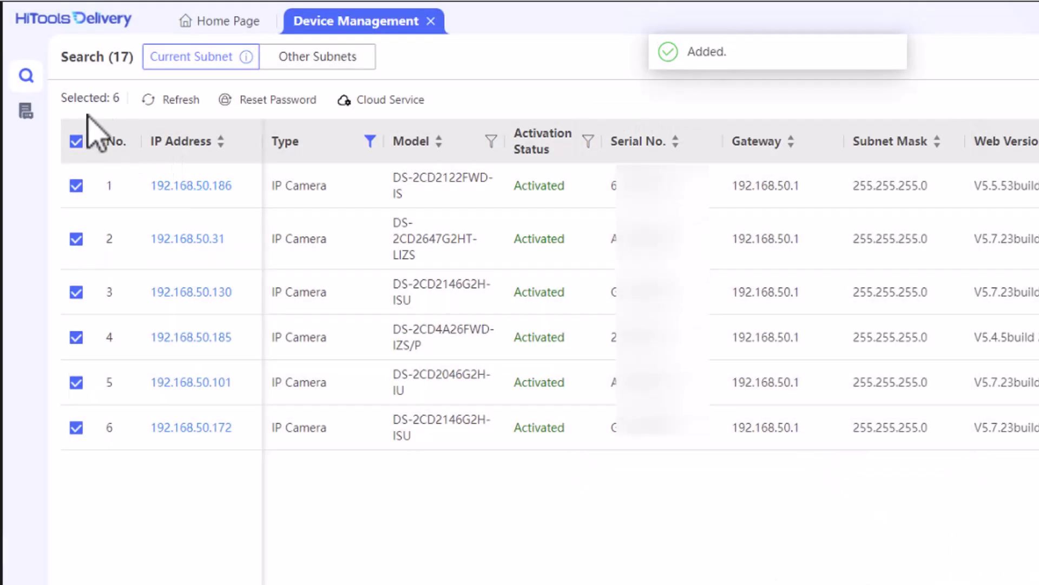
click(25, 119)
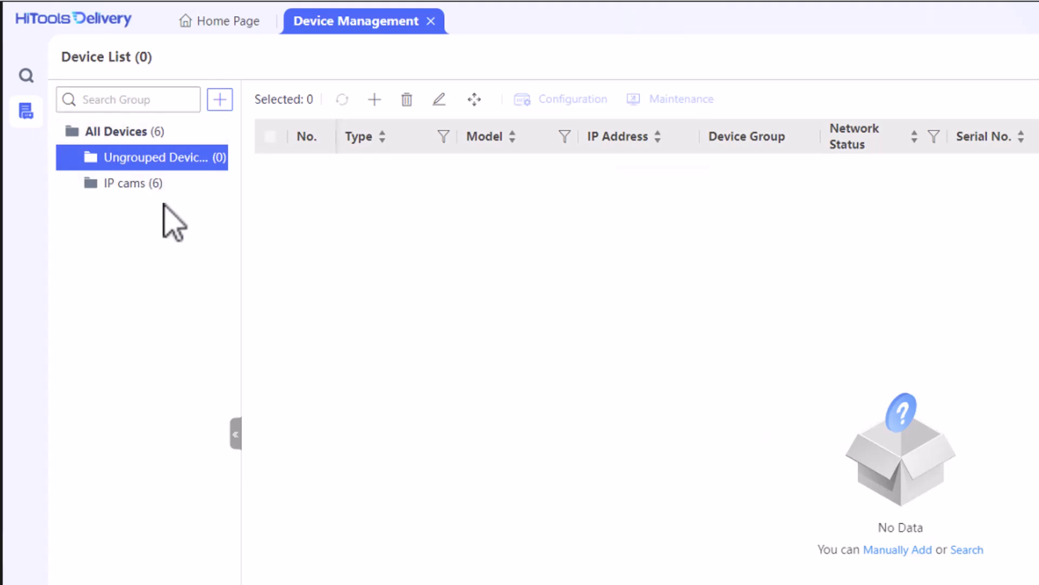
View the six online cameras in the IP cams group, then return to the 17-device search results
click(129, 187)
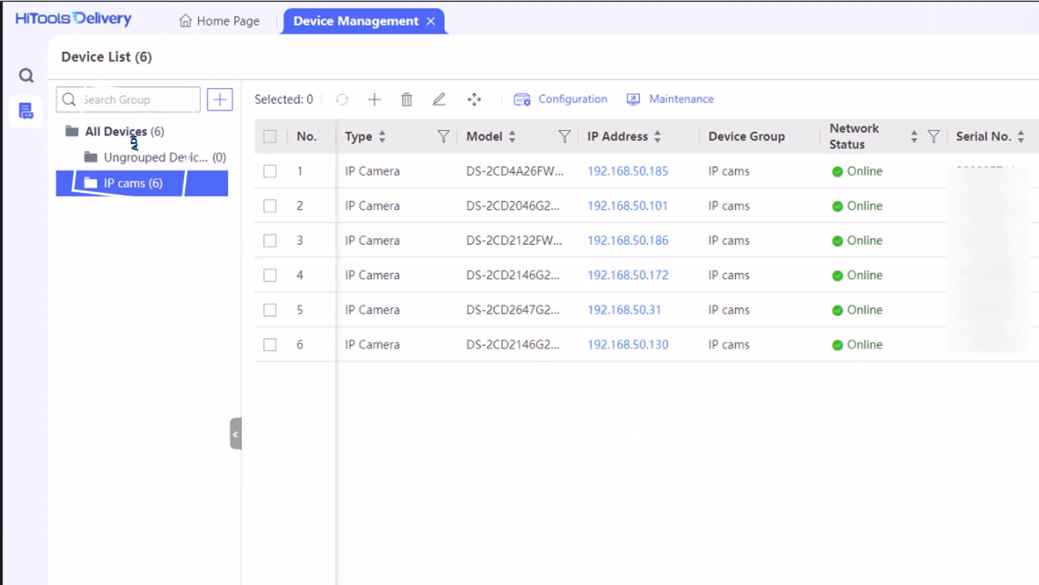
click(26, 76)
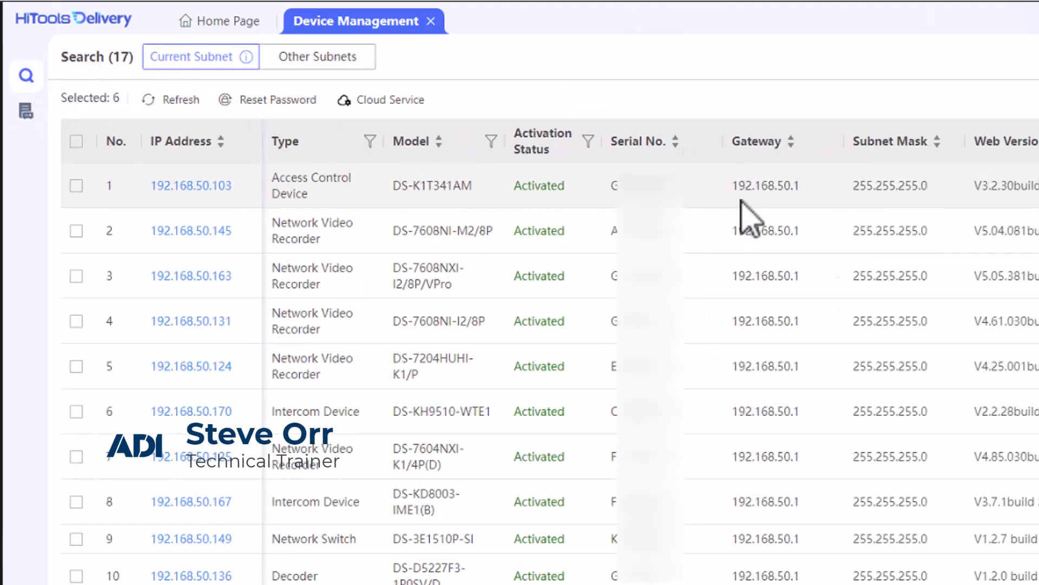